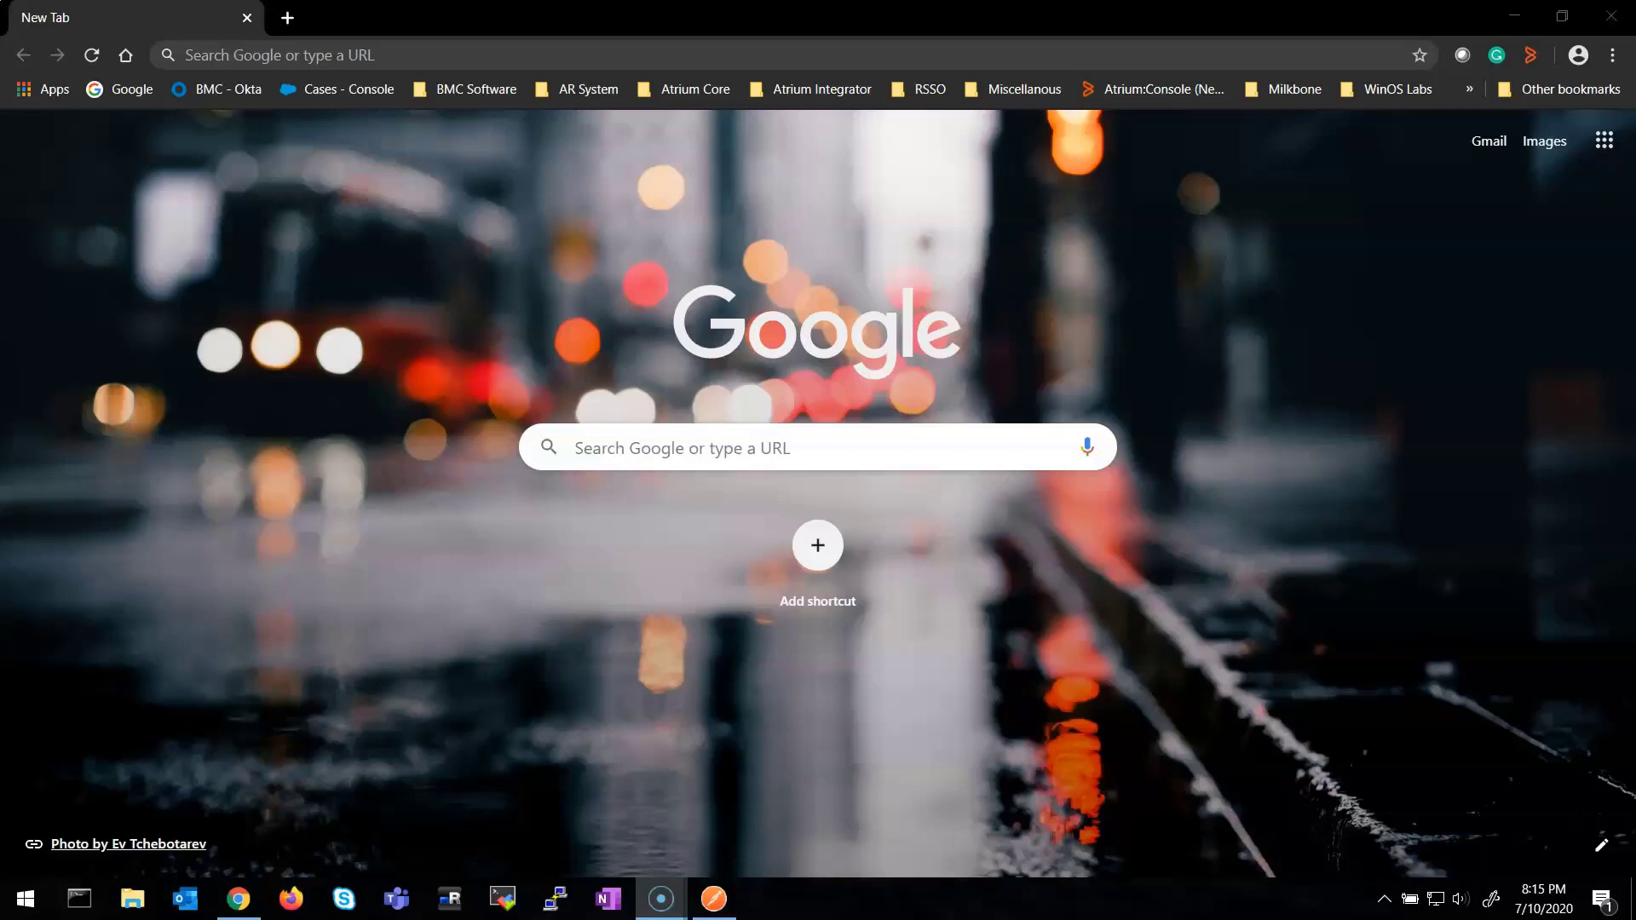
# Load the pasted RSSO admin console address, trimmed of its trailing slash
pyautogui.click(185, 54)
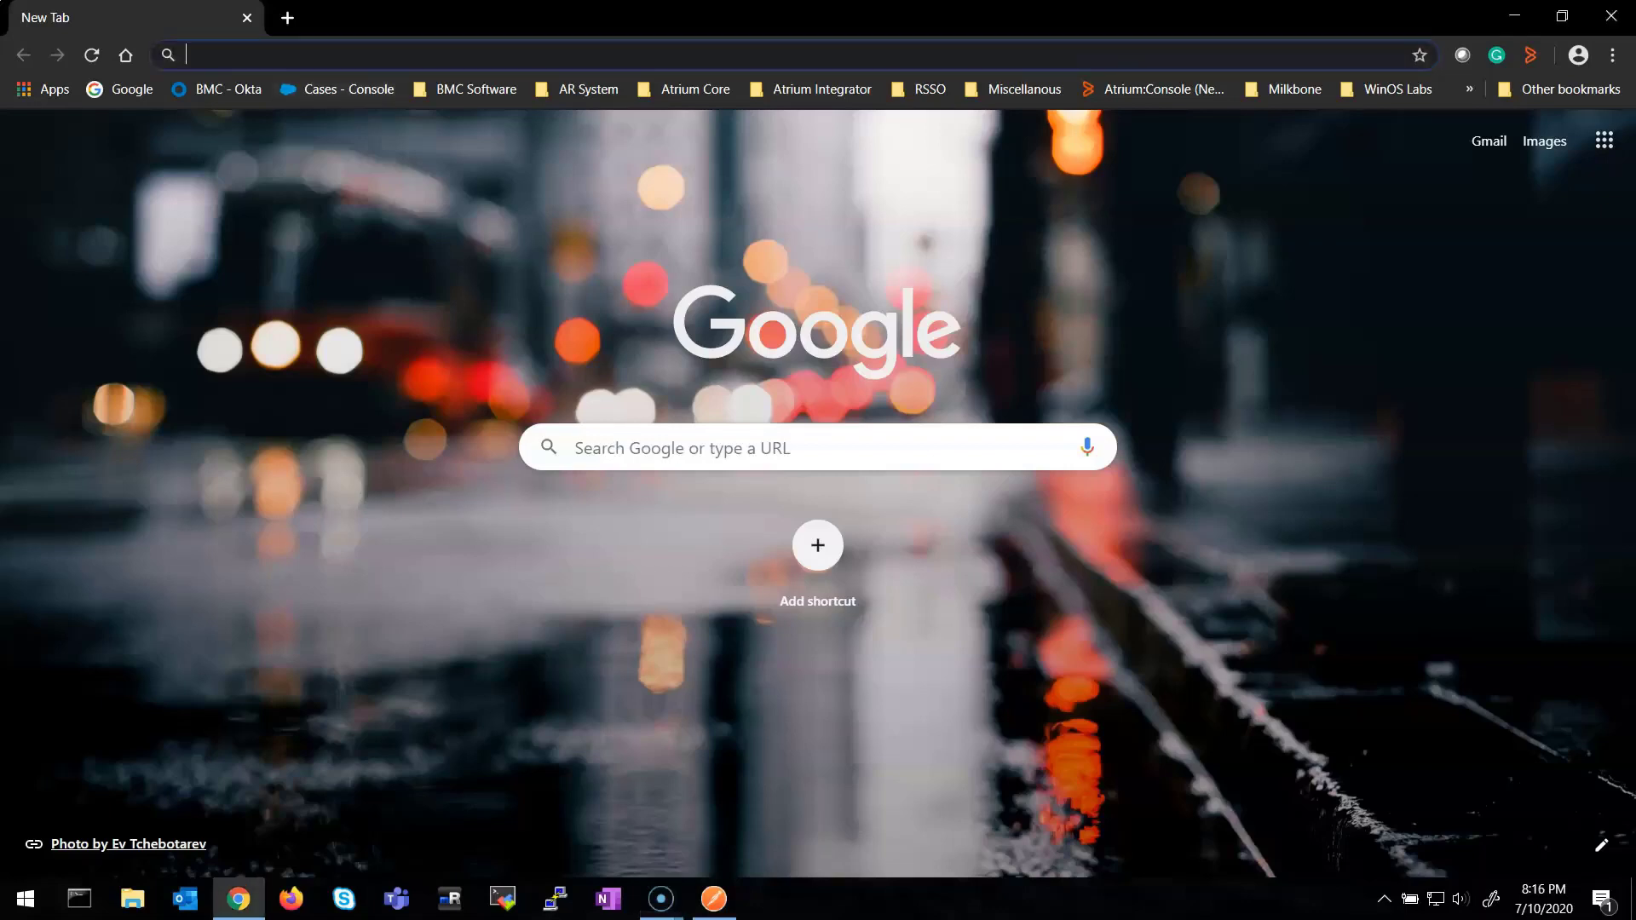
pyautogui.write('https://clm-aus-t6dde6.bmc.com:8443/rsso/')
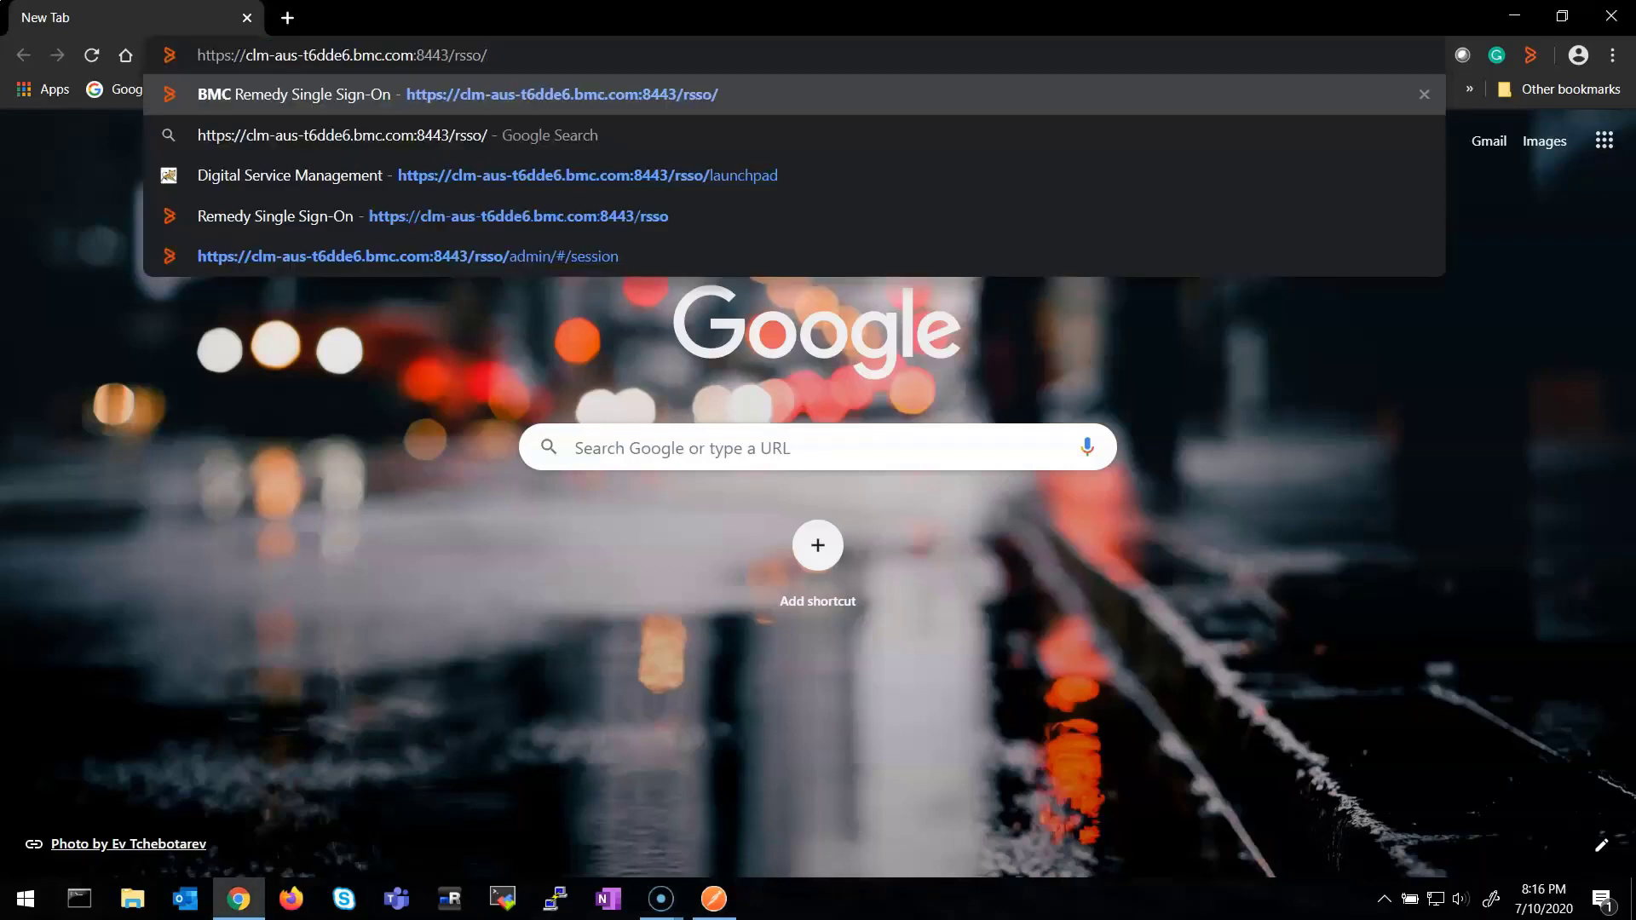
pyautogui.press('BackSpace')
pyautogui.press('Return')
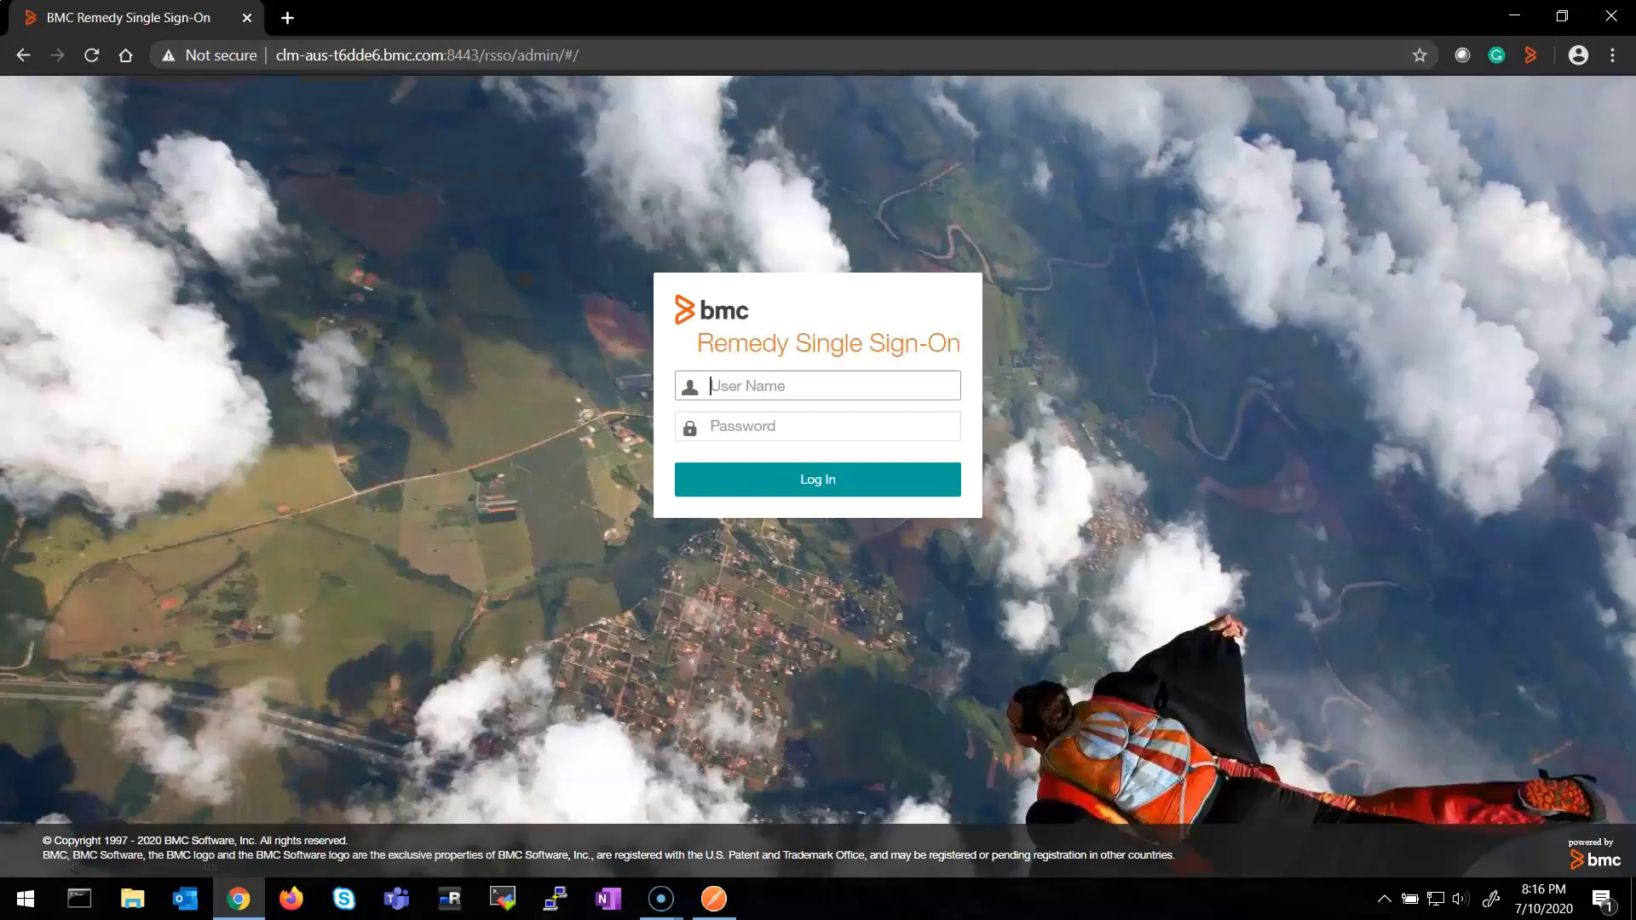
# Sign in to the RSSO admin console with the admin user name and password
pyautogui.press('Tab')
pyautogui.write('•••••••••••')
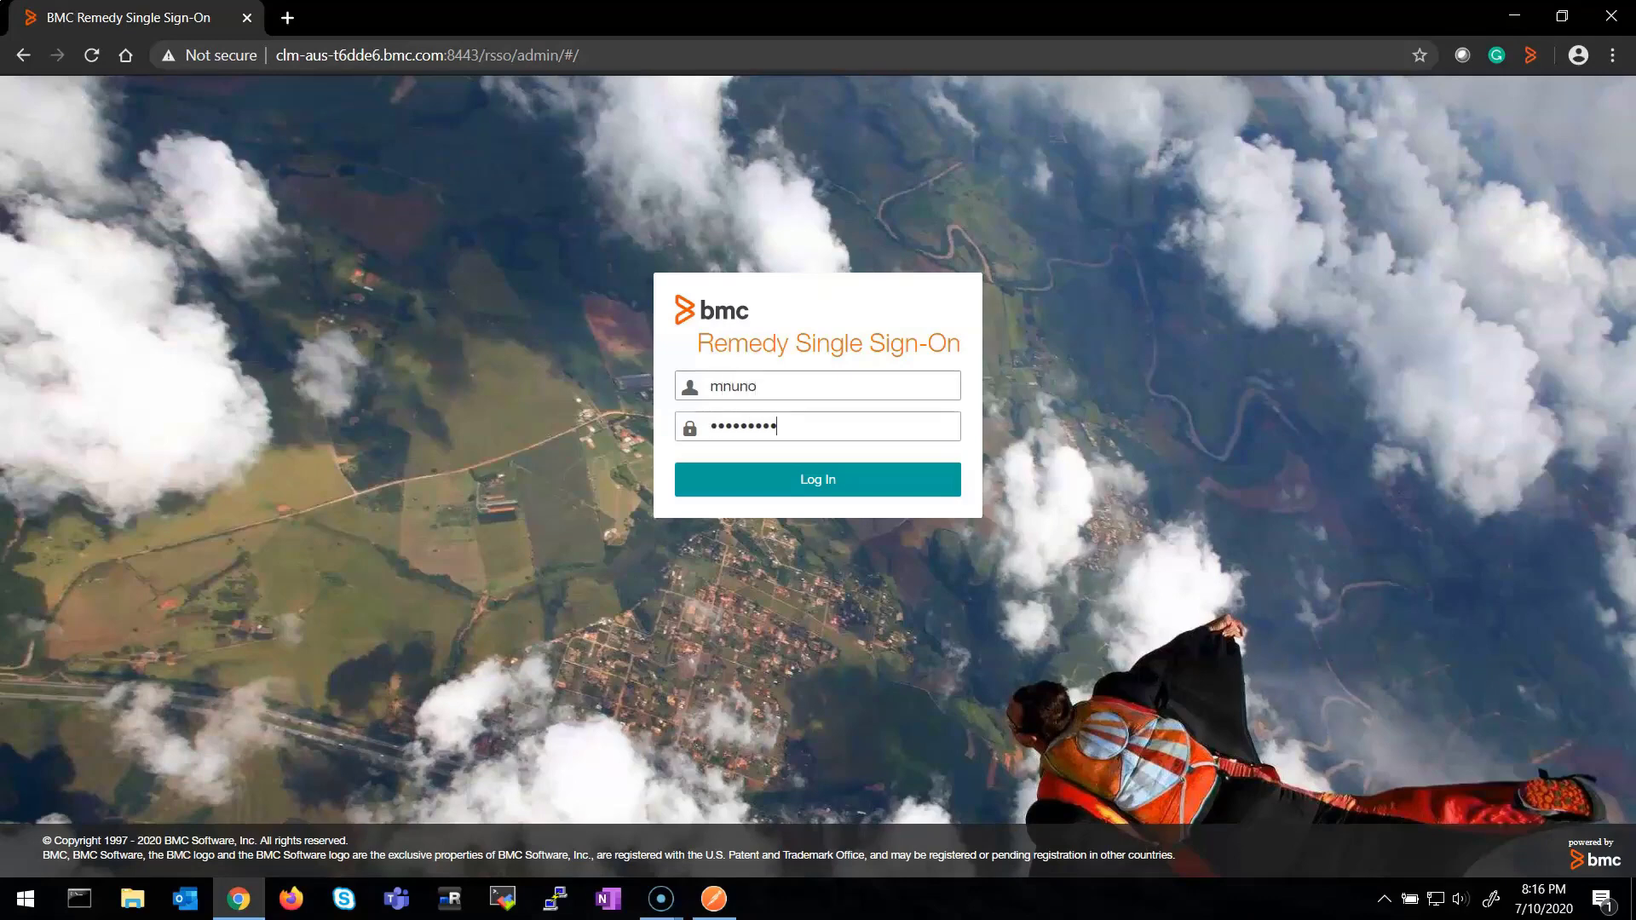
pyautogui.press('Return')
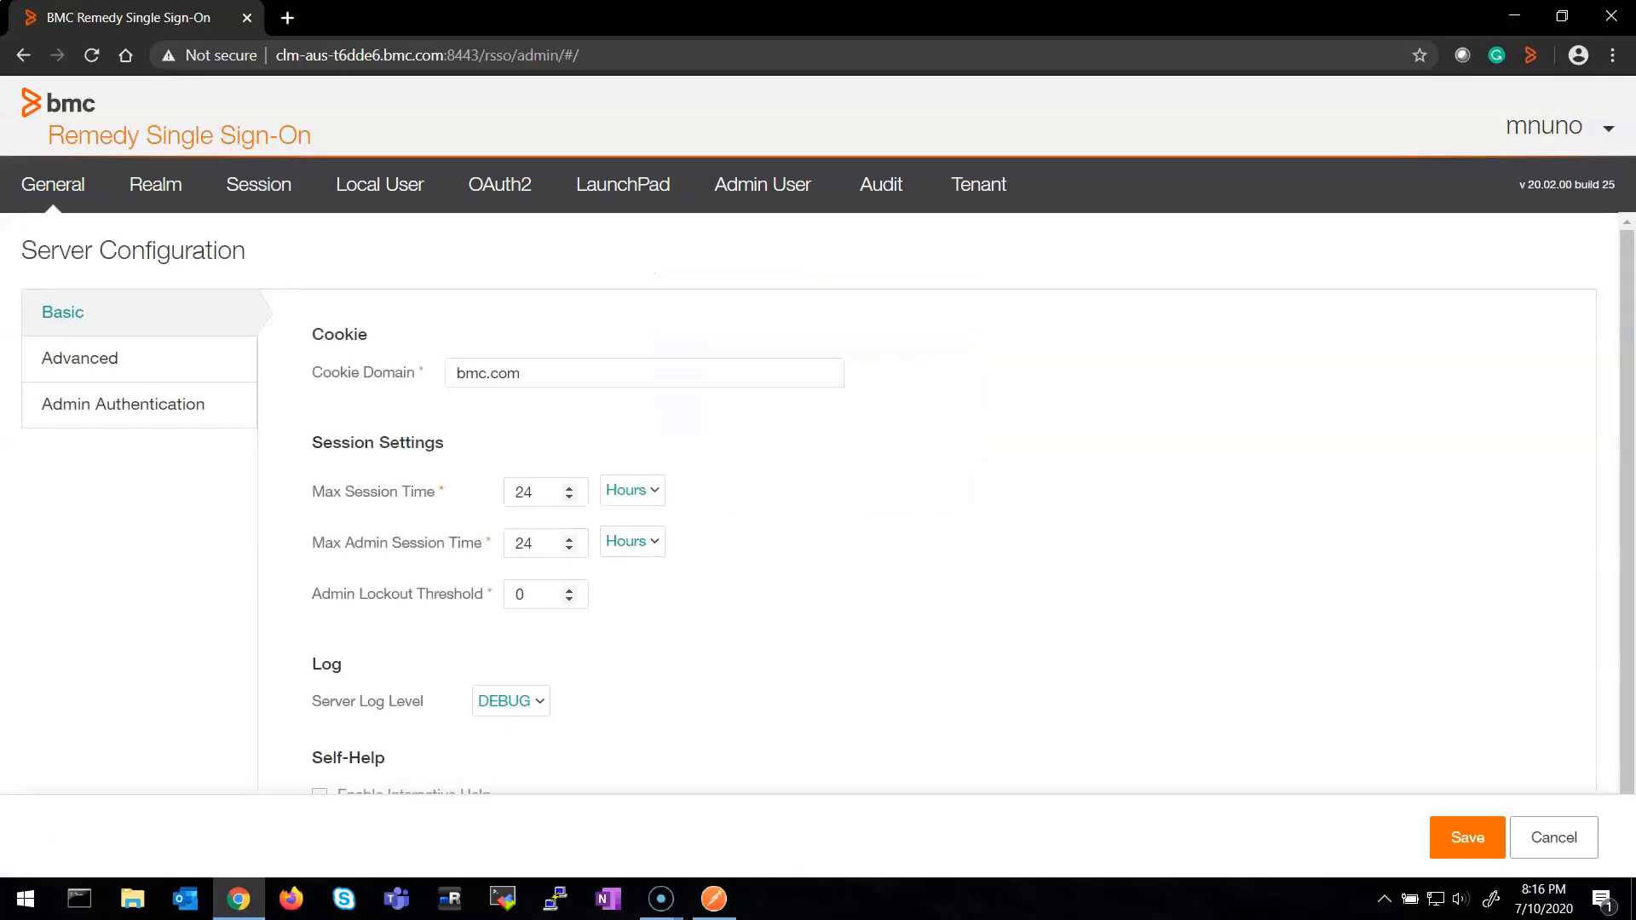
# On the OAuth2 settings, select the OpenID Issuer URL, then show the registered Clients list
pyautogui.click(499, 184)
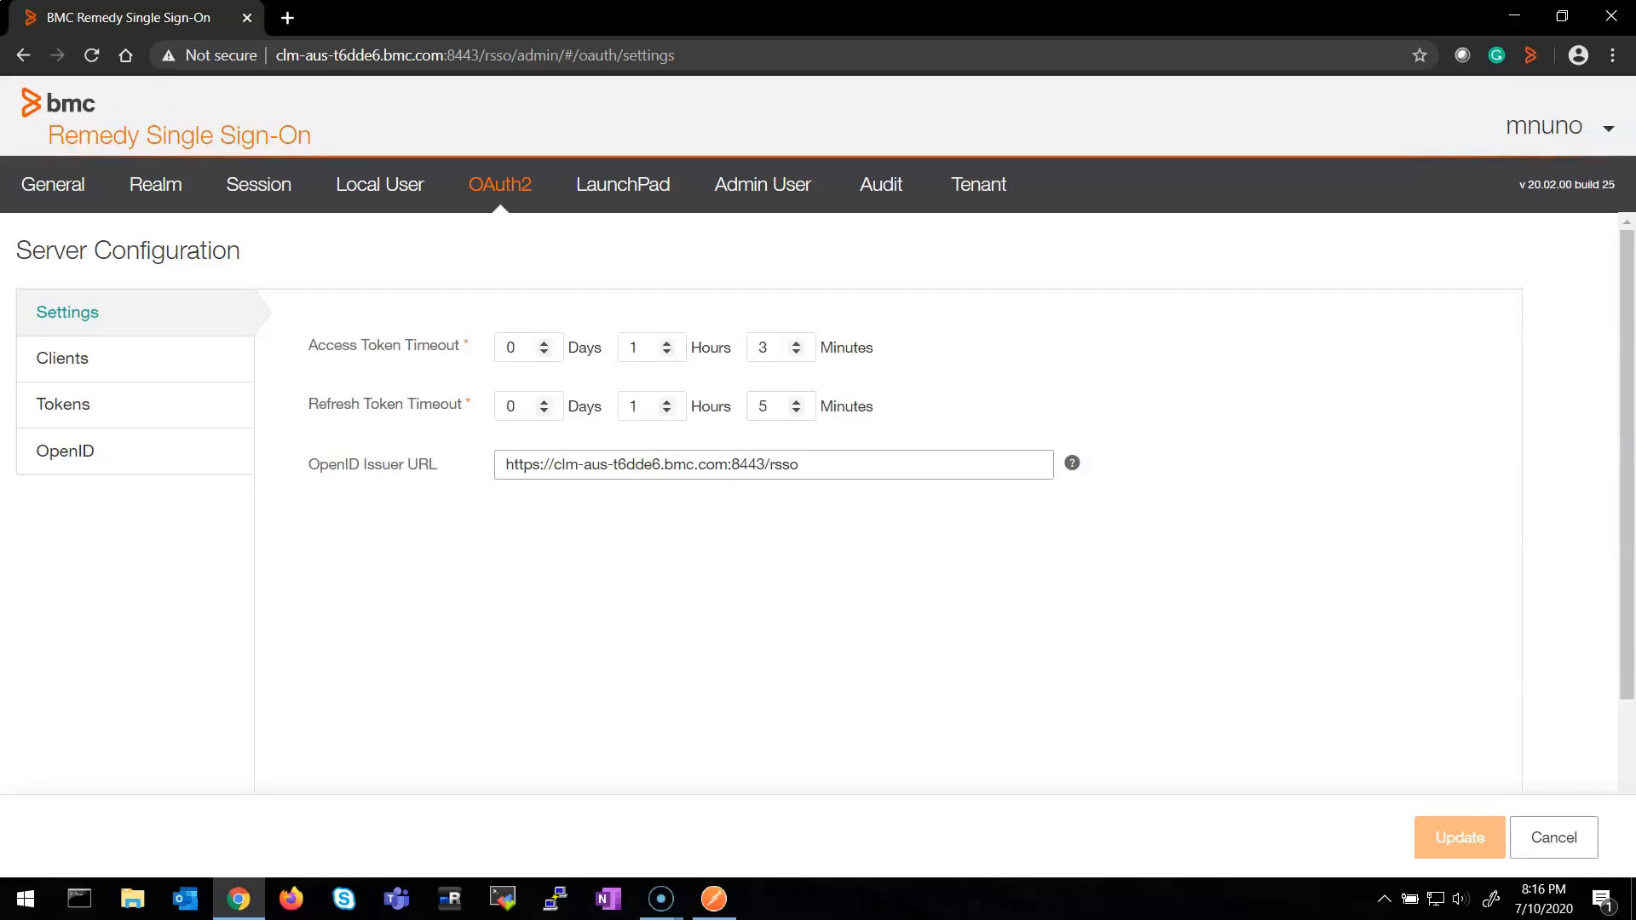
pyautogui.moveTo(798, 465); pyautogui.dragTo(504, 464)
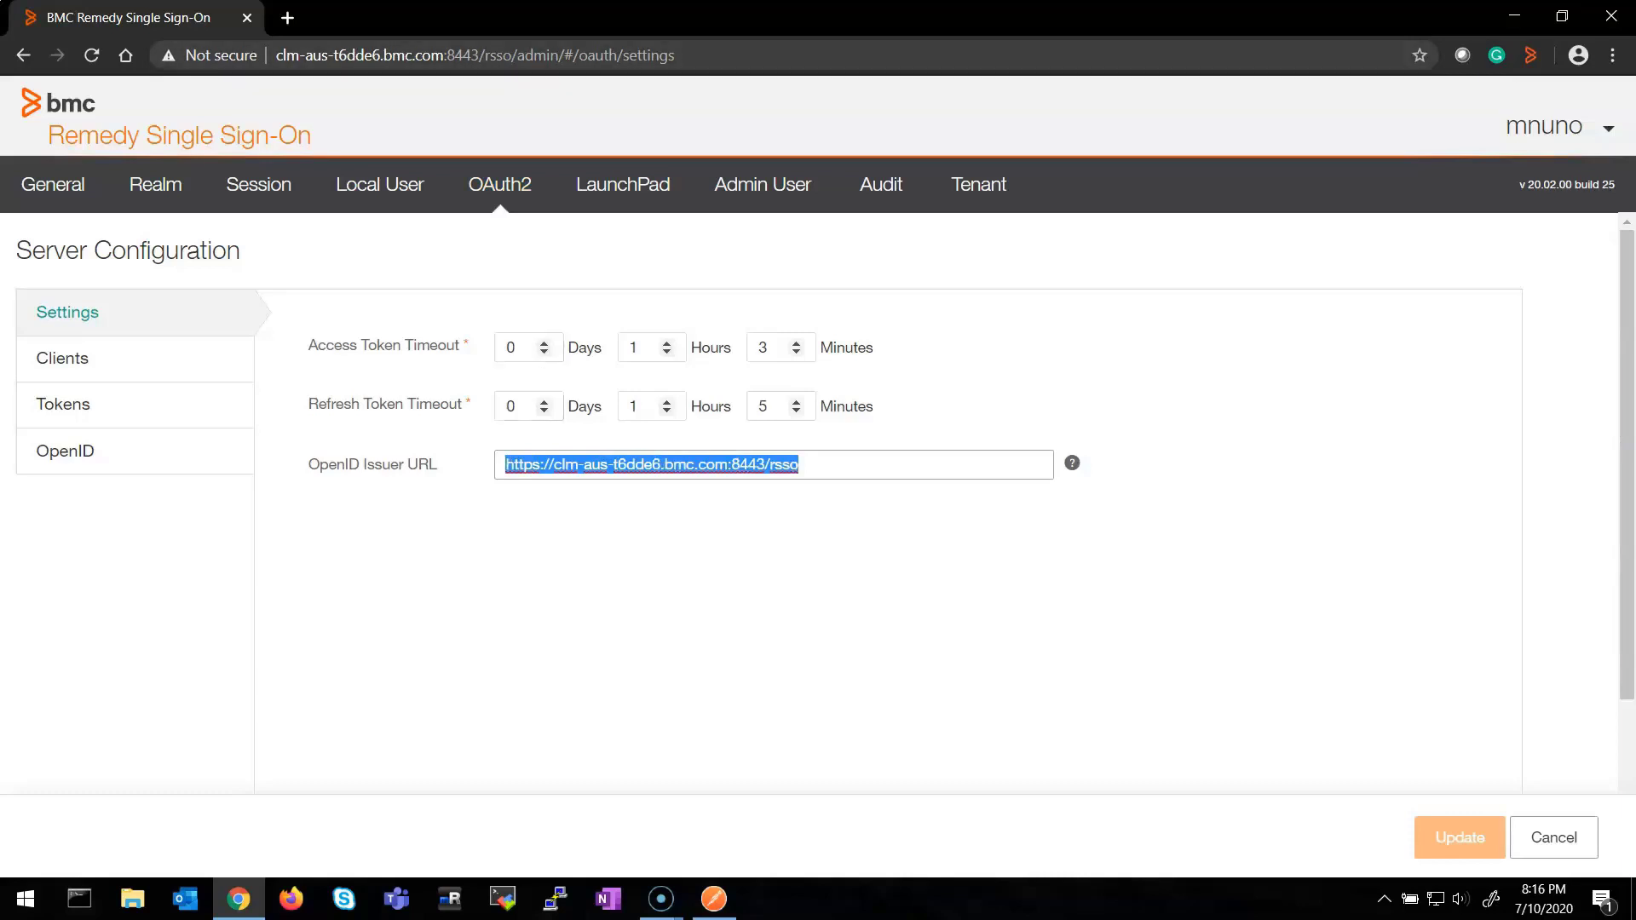
pyautogui.click(62, 358)
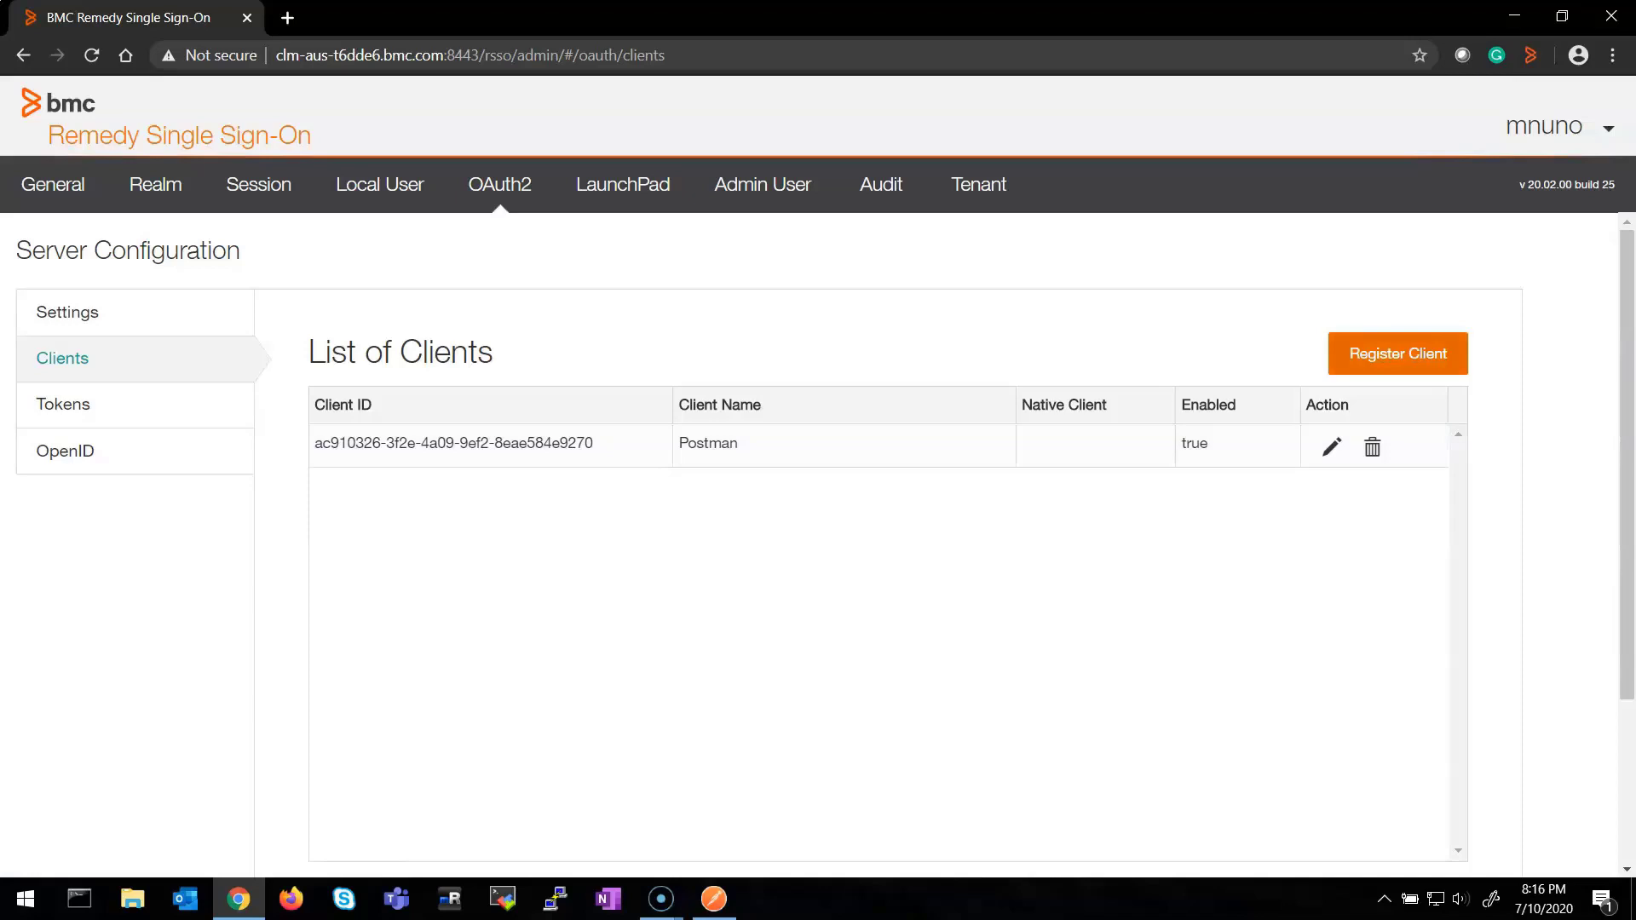
# Open the Postman client's edit details
pyautogui.click(1332, 448)
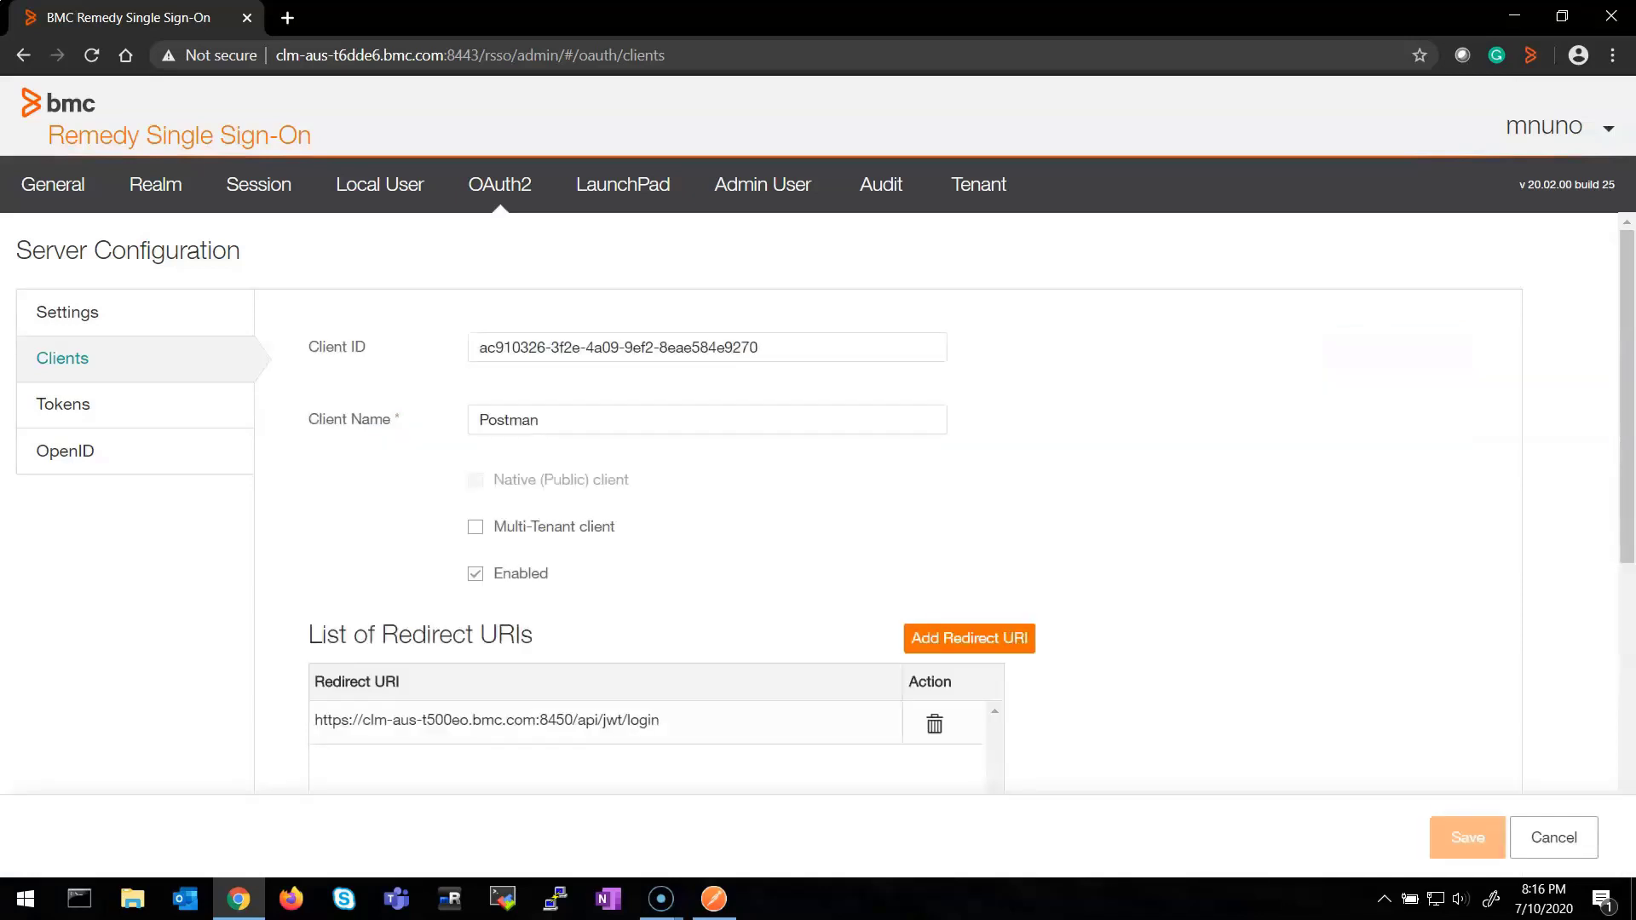
pyautogui.scroll(-1, 818, 481)
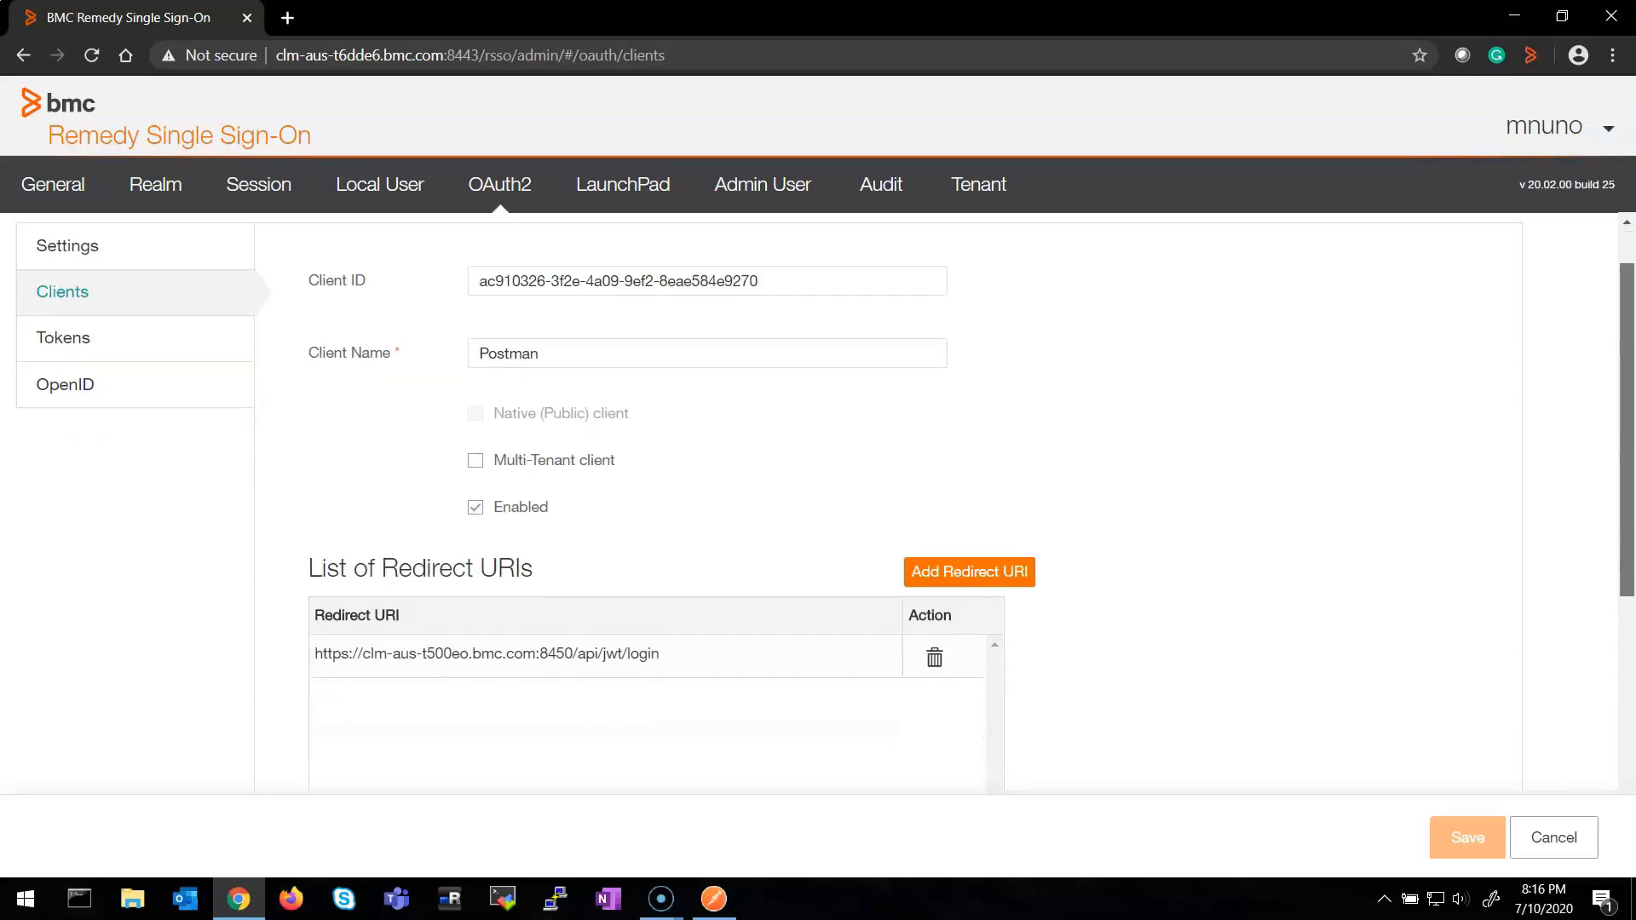
pyautogui.scroll(1, 818, 443)
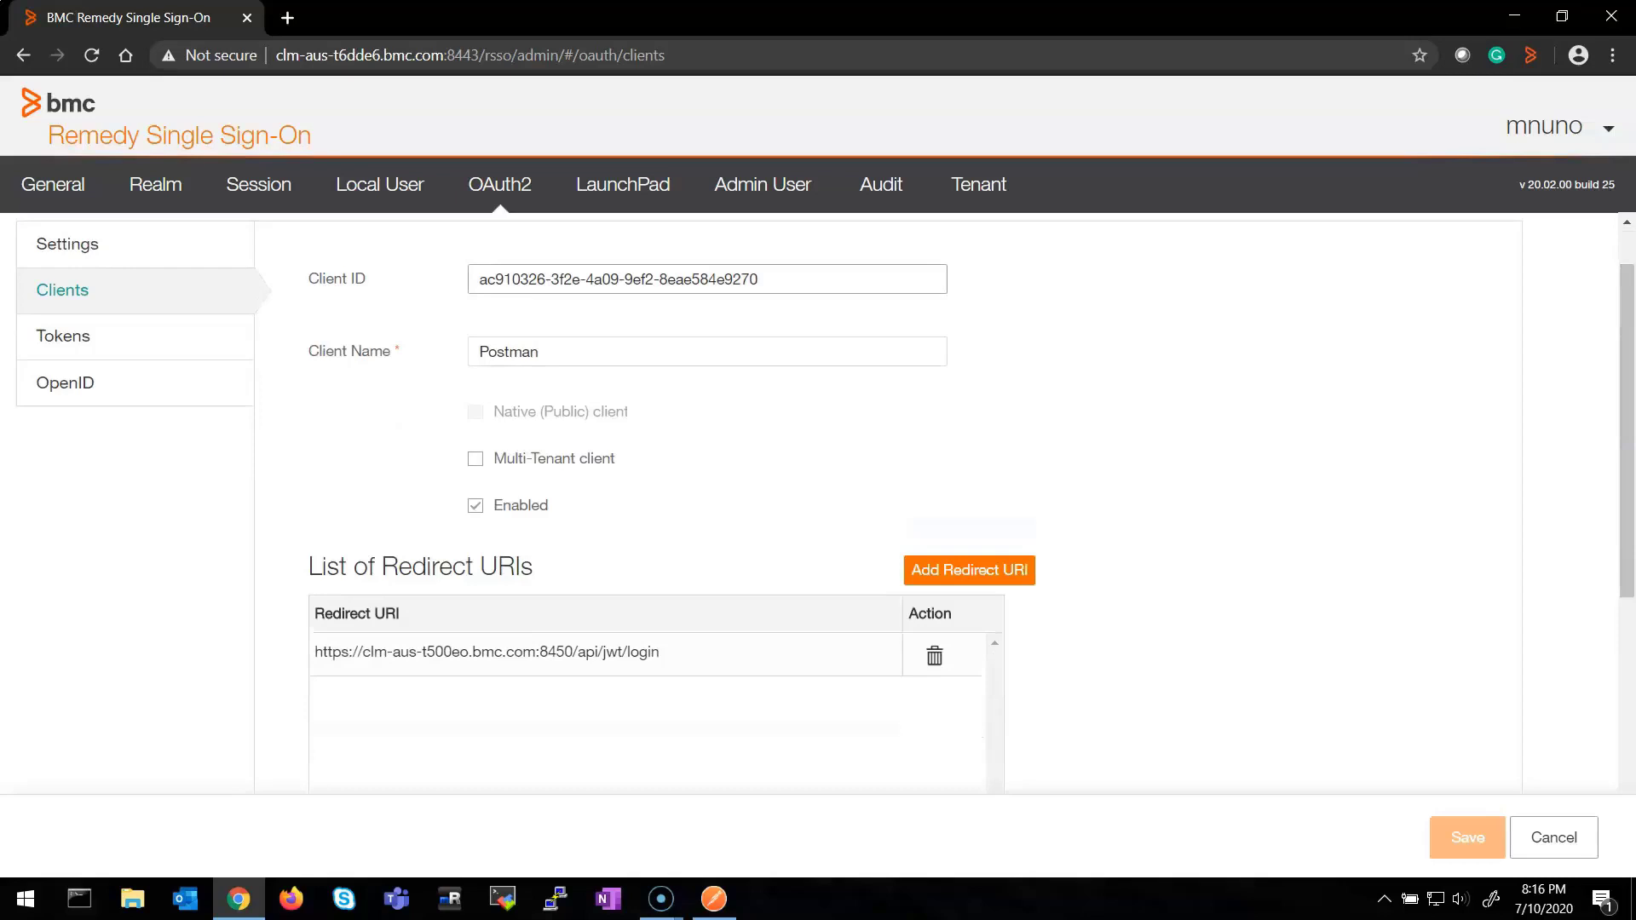
# Highlight the full Client ID and the client name Postman
pyautogui.moveTo(760, 279); pyautogui.dragTo(494, 278)
pyautogui.click(494, 279)
pyautogui.moveTo(759, 279); pyautogui.dragTo(477, 278)
pyautogui.click(707, 351)
pyautogui.hotkey('ctrl', 'a')
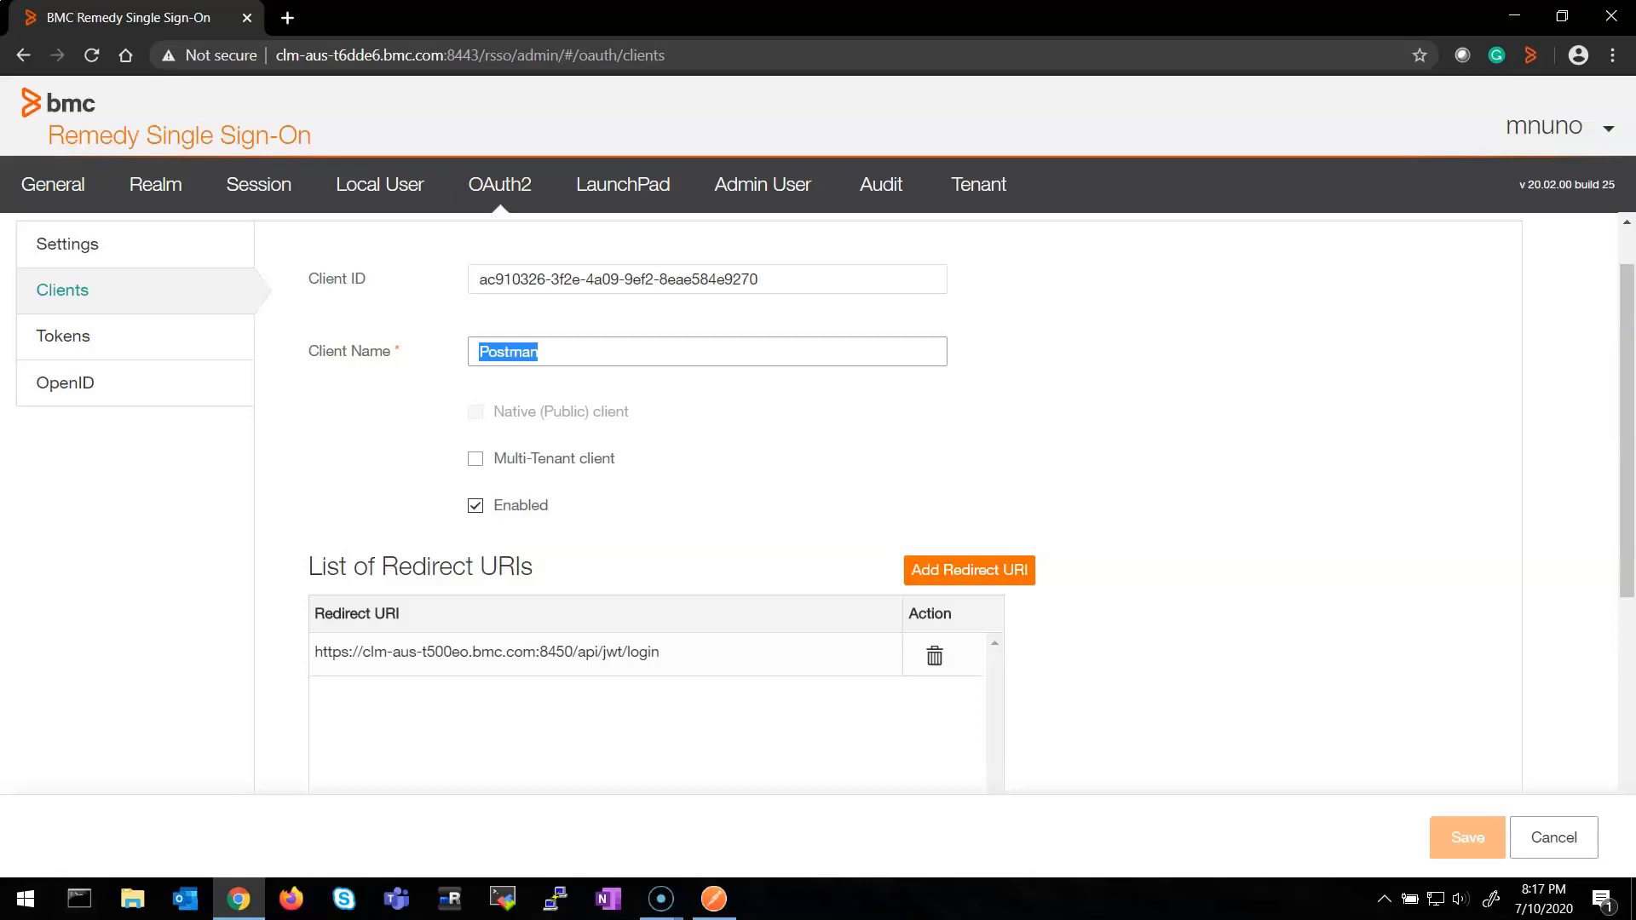
# Look over the Postman client's certificate and openid scope, then cancel without saving
pyautogui.scroll(-3, 818, 503)
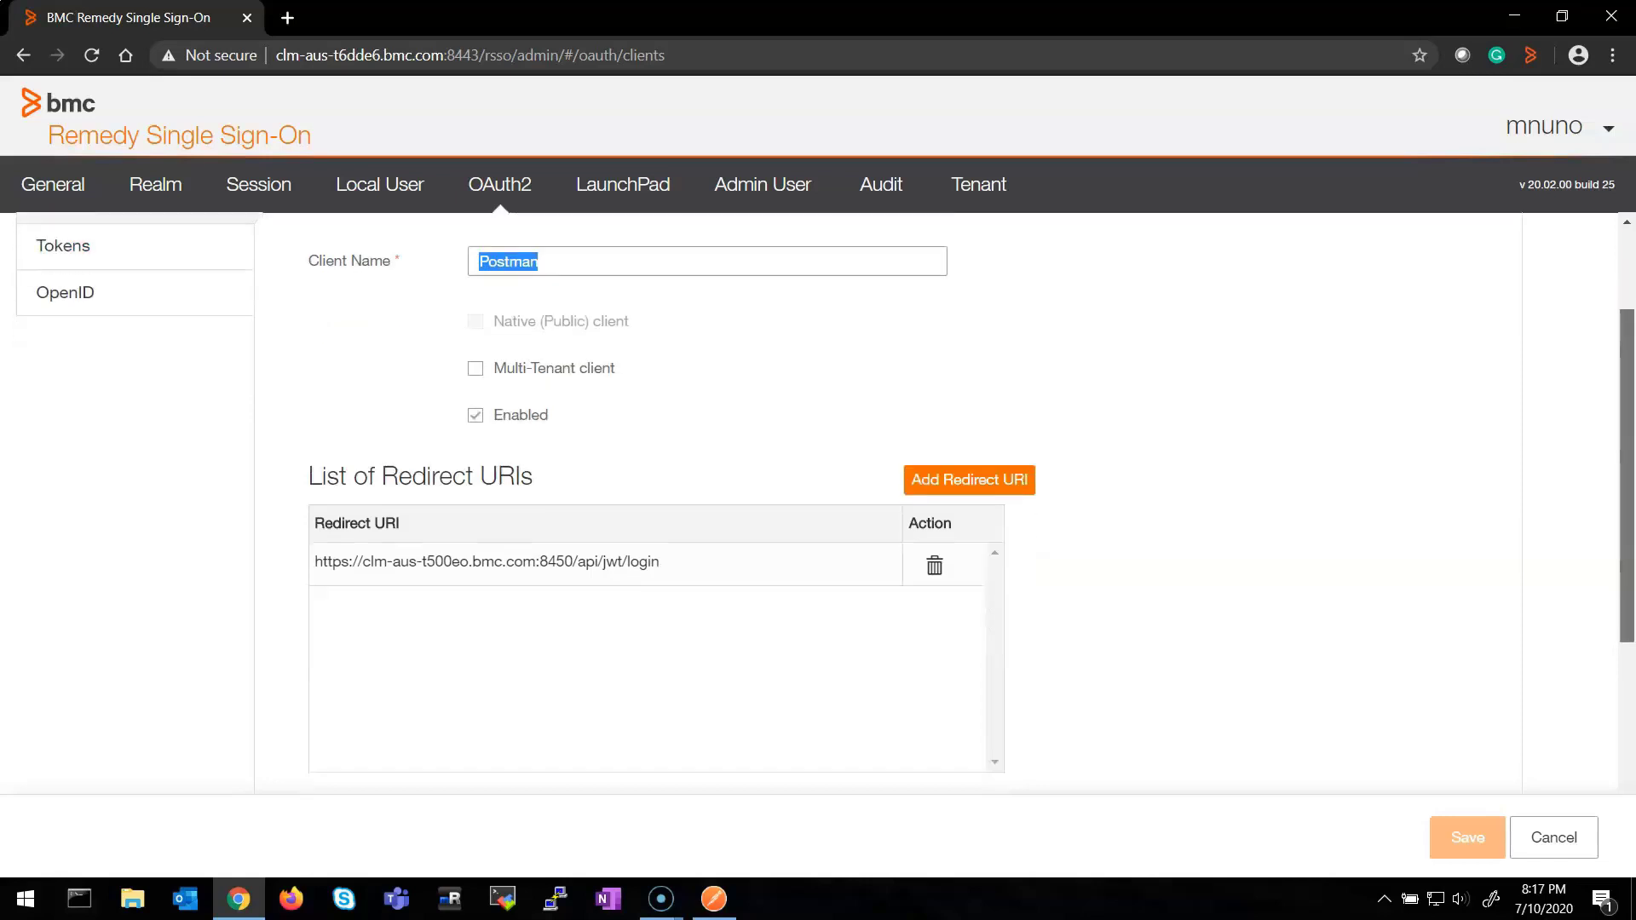
pyautogui.scroll(-1, 818, 503)
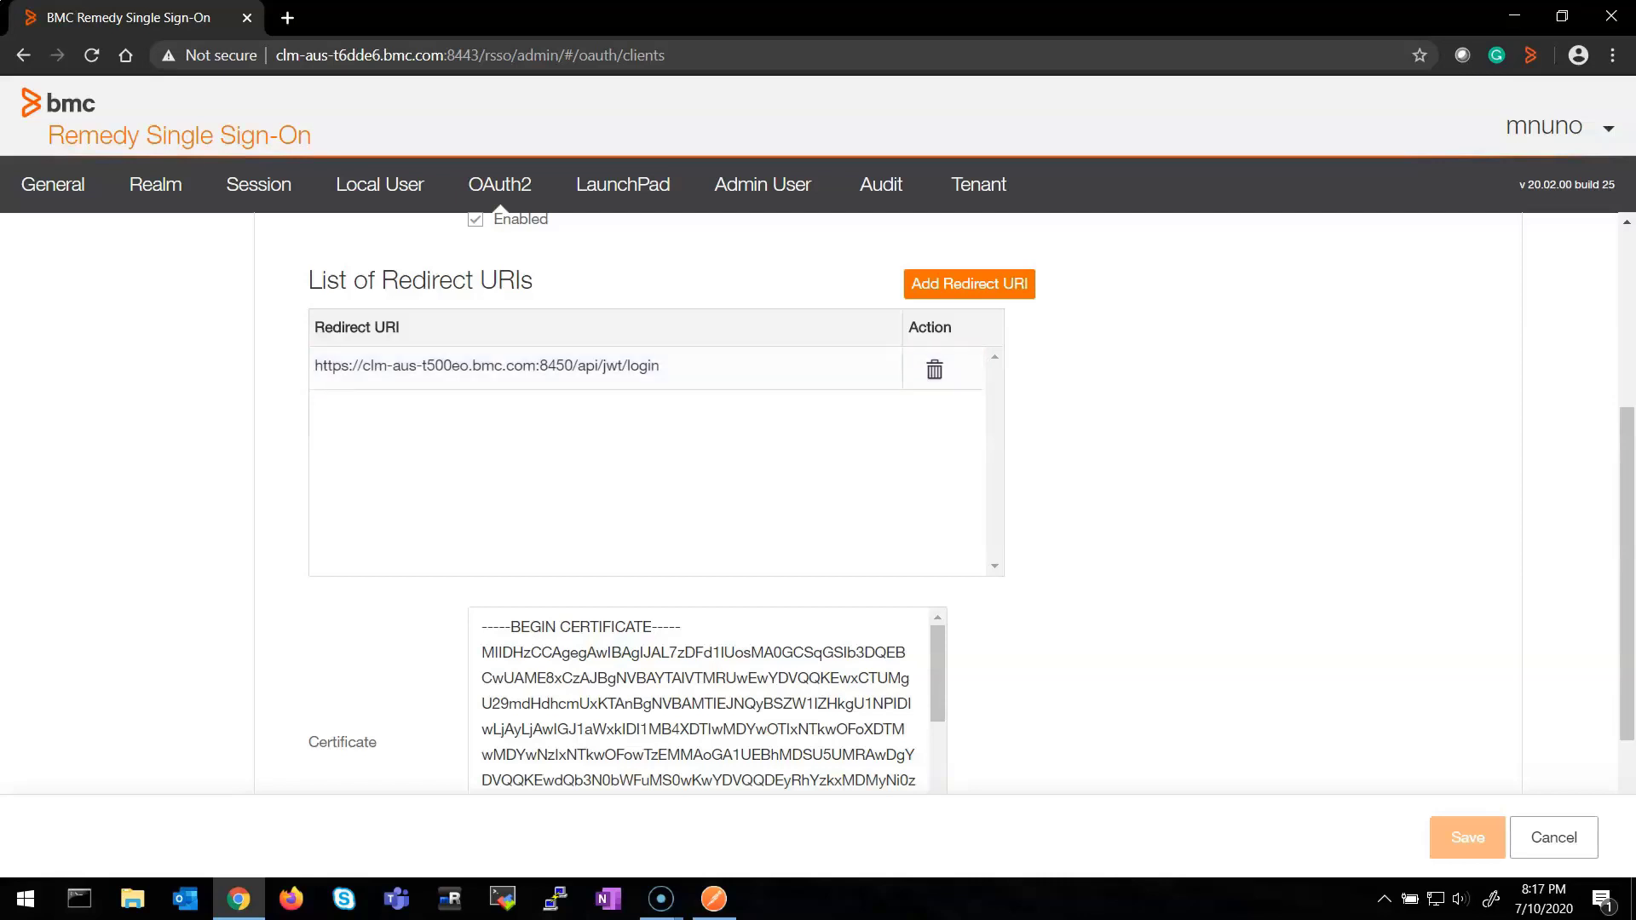
pyautogui.scroll(-3, 818, 502)
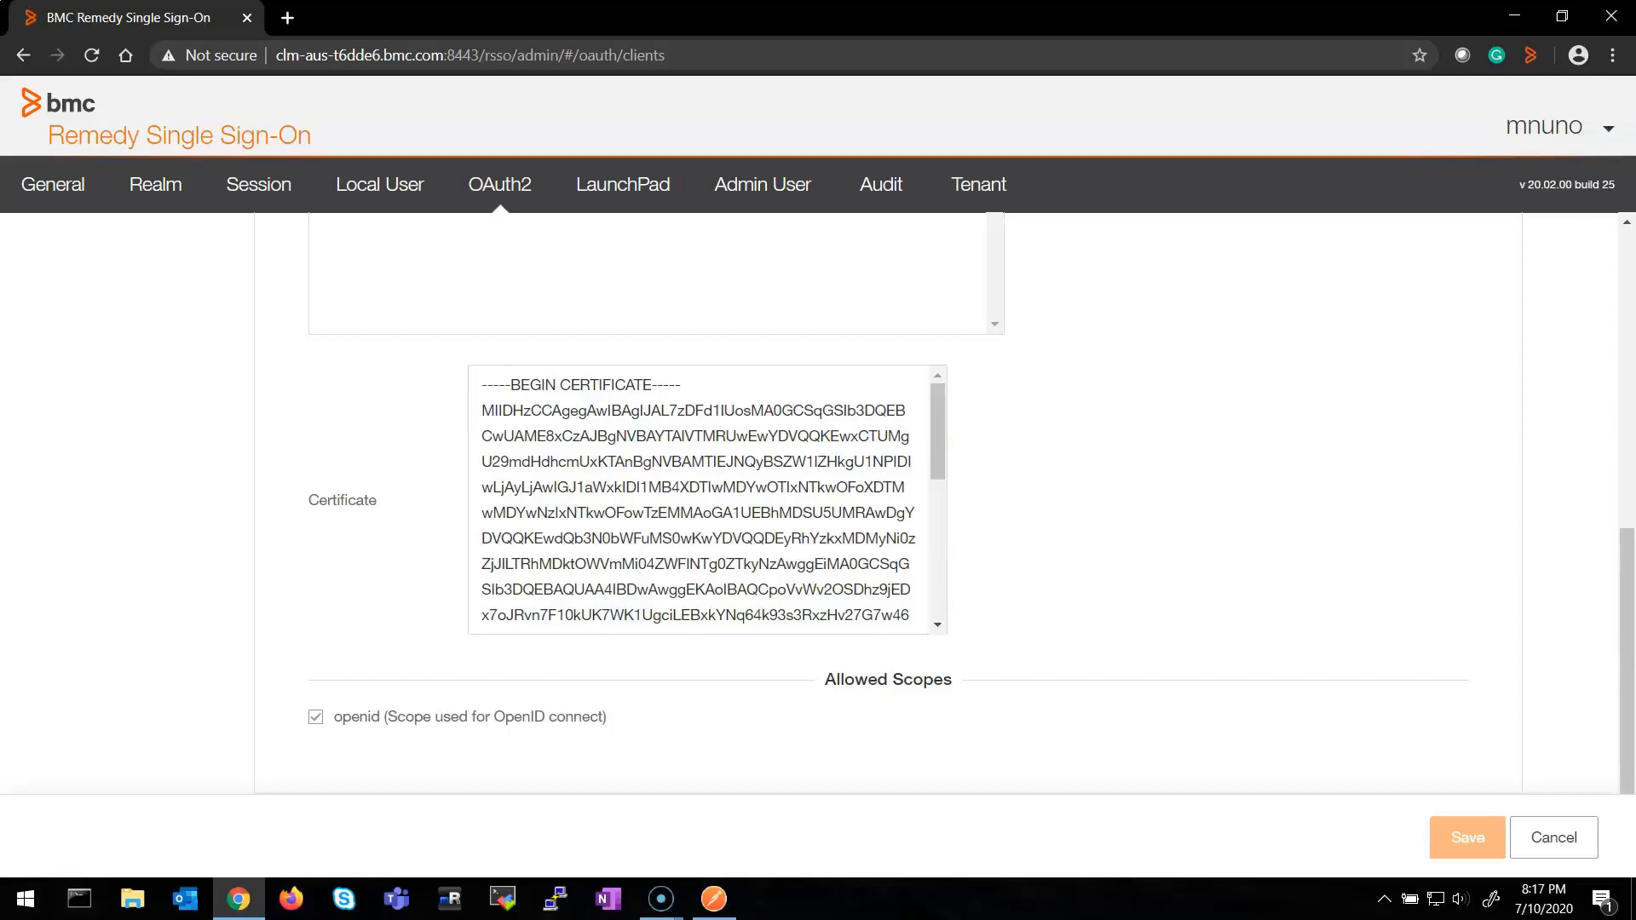
pyautogui.press('Tab')
pyautogui.press('Tab')
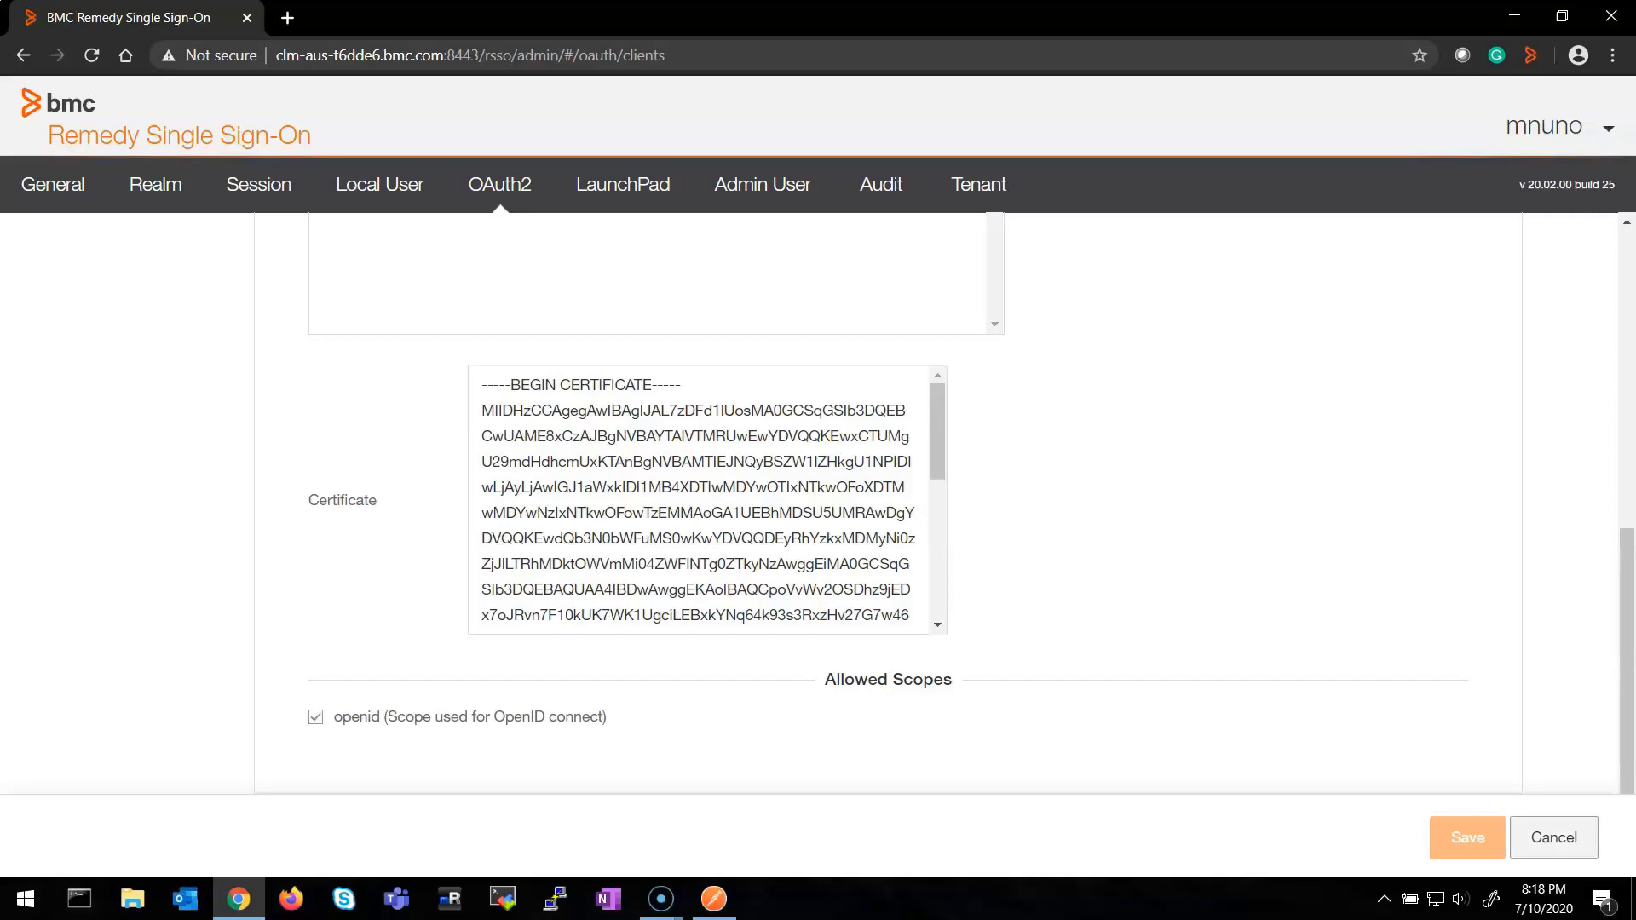
pyautogui.press('Return')
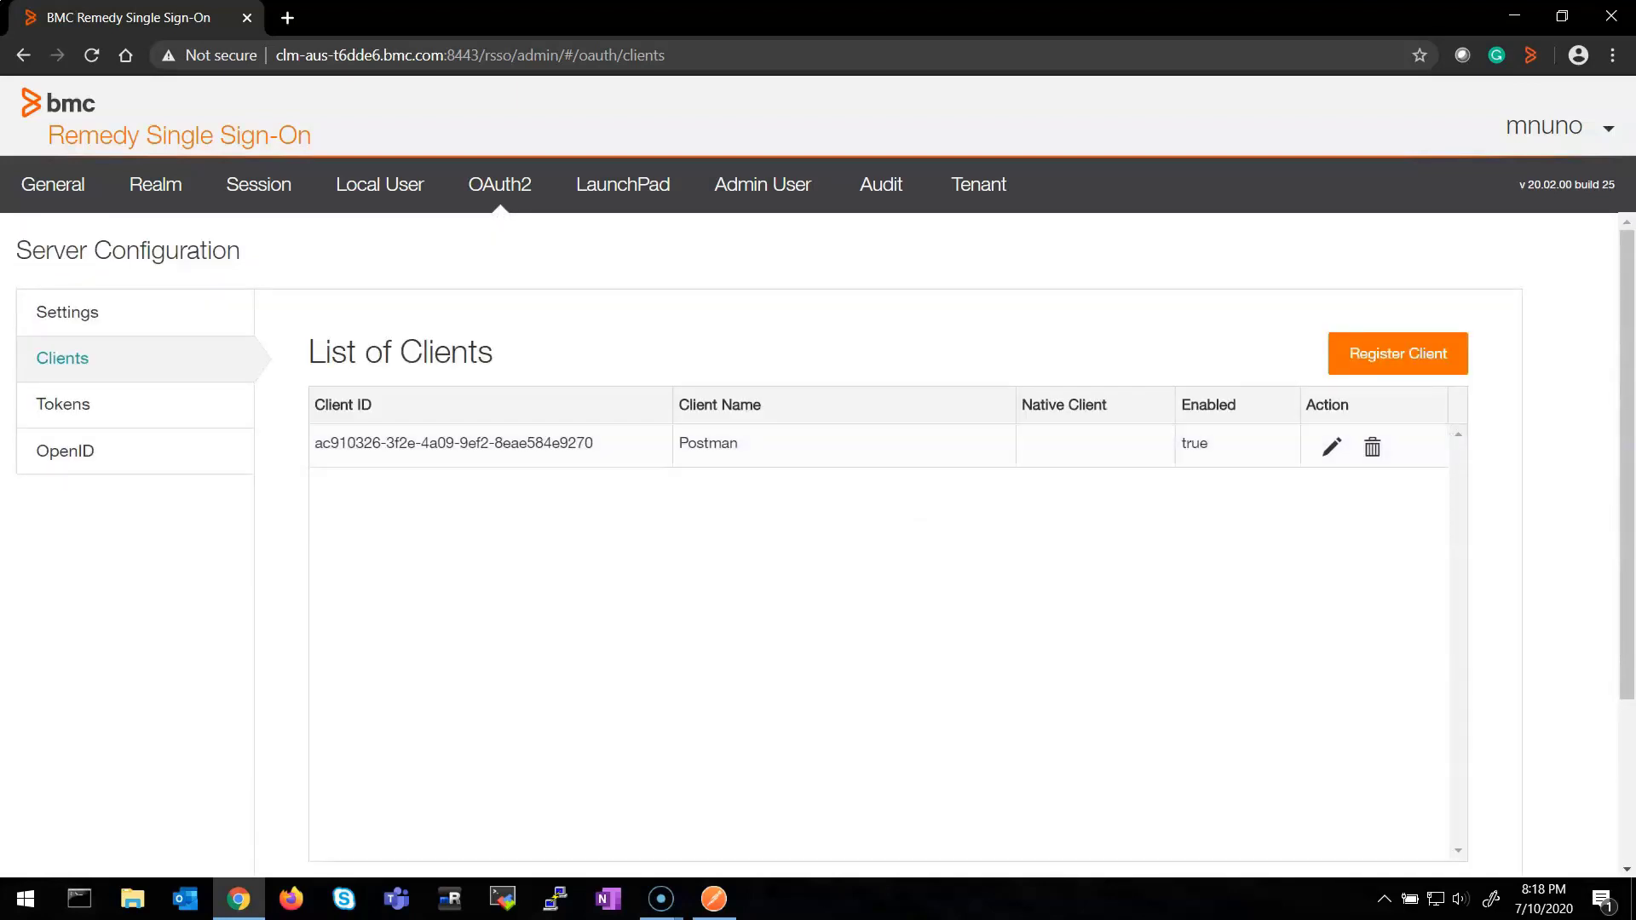
# Check the OpenID page's single active JWK, then switch over to Postman
pyautogui.click(64, 451)
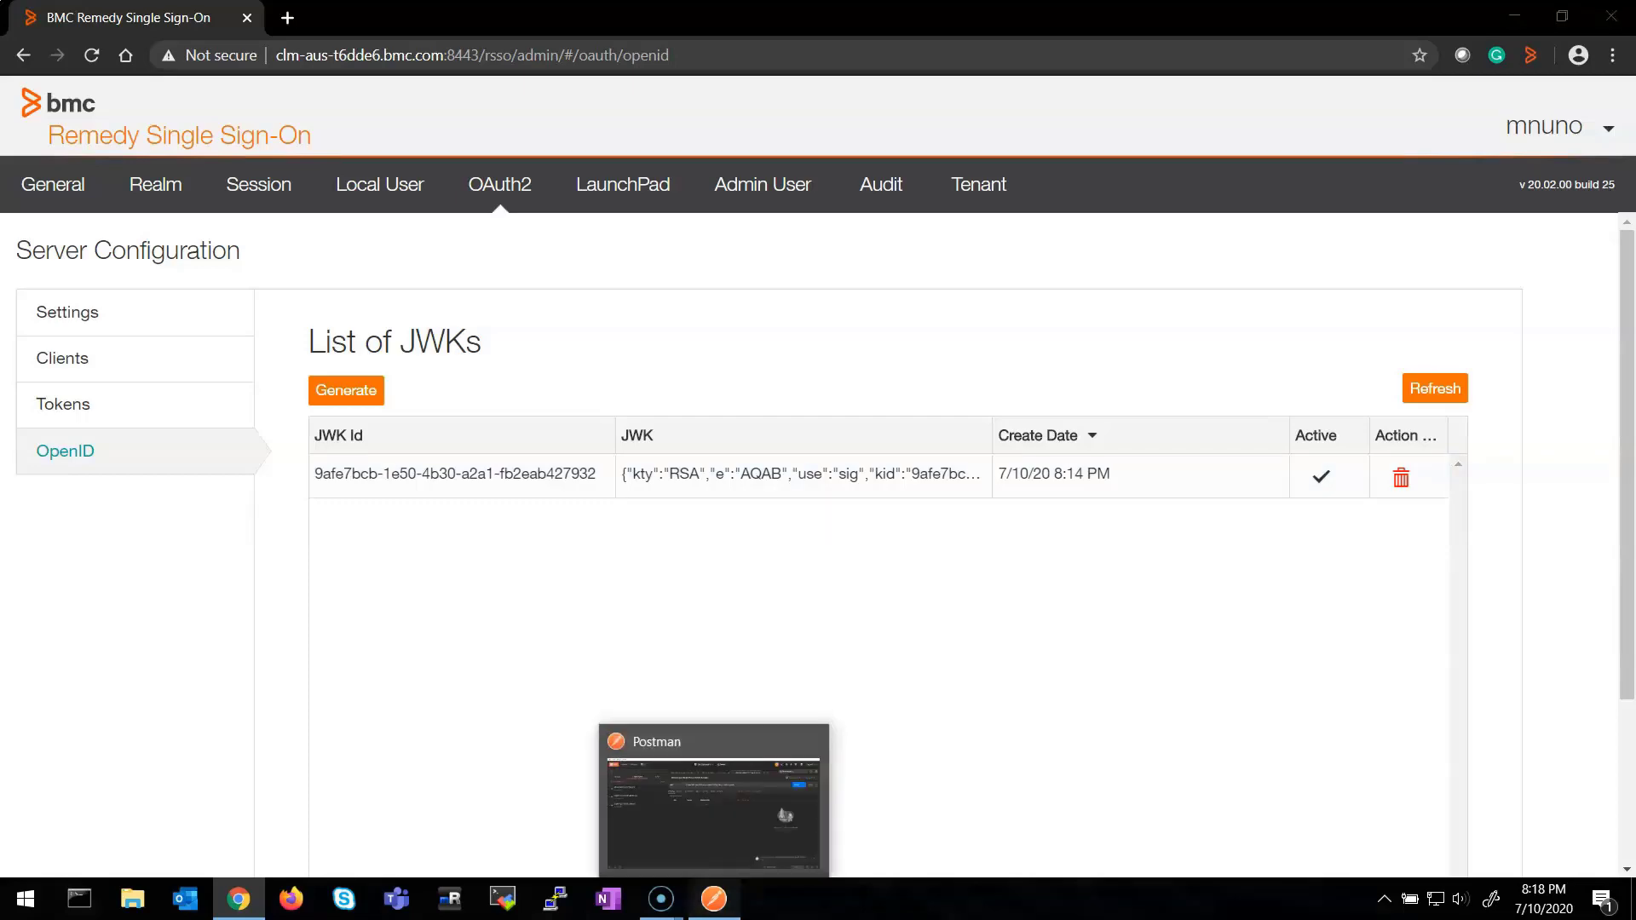
pyautogui.click(714, 899)
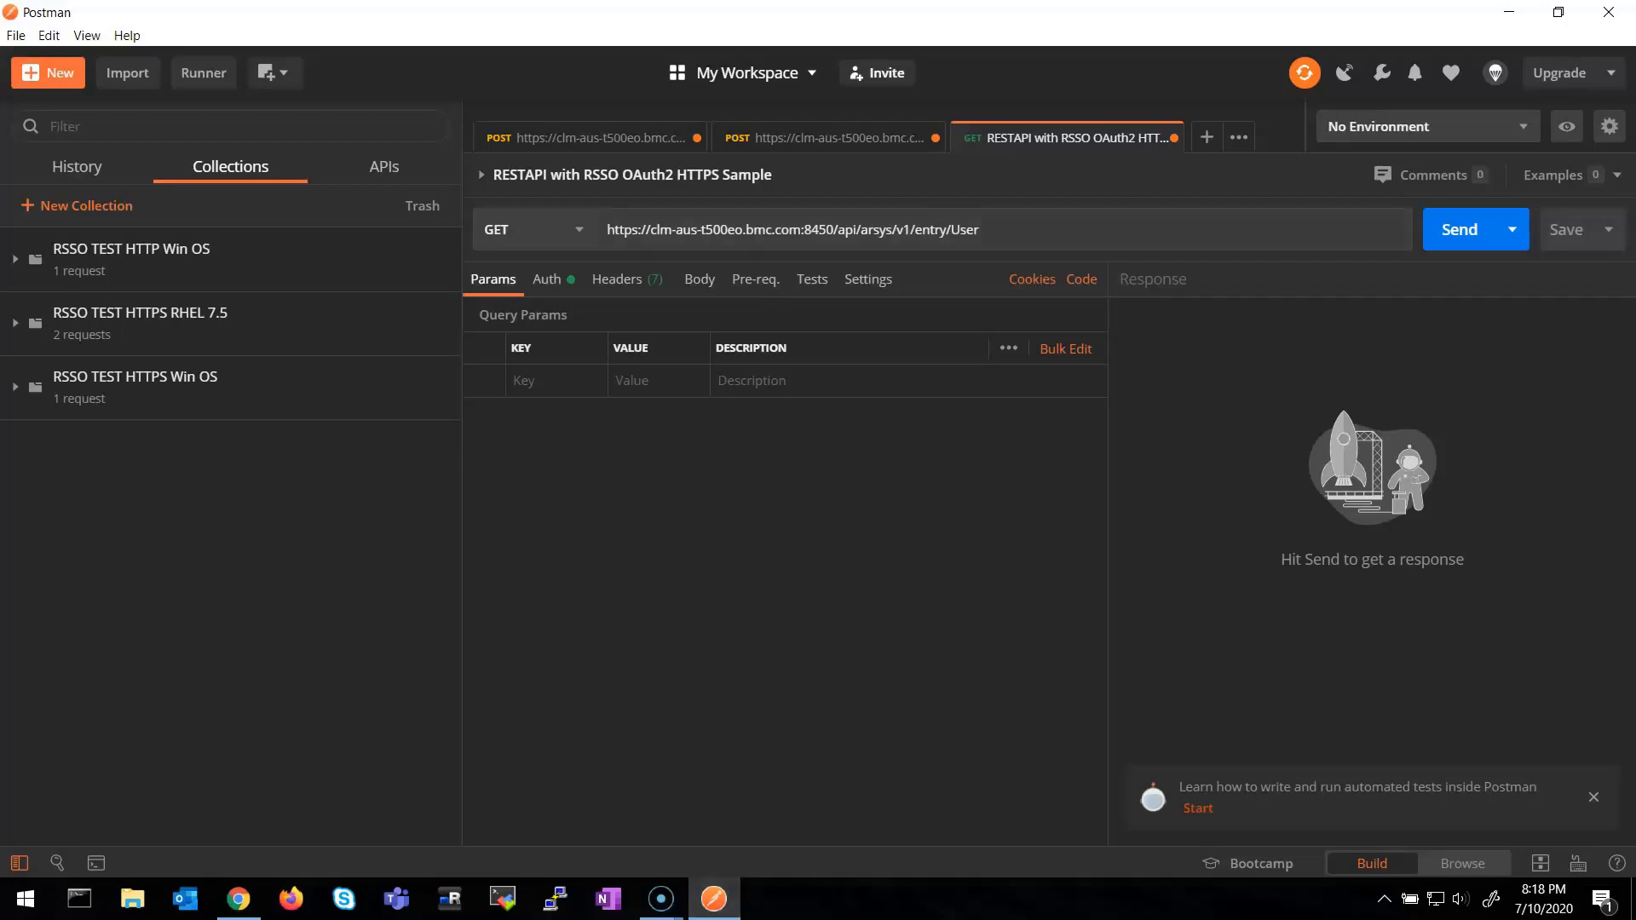
# Highlight the server host and the api/arsys/v1/entry/User path in the request URL
pyautogui.moveTo(979, 230); pyautogui.dragTo(826, 230)
pyautogui.click(700, 230)
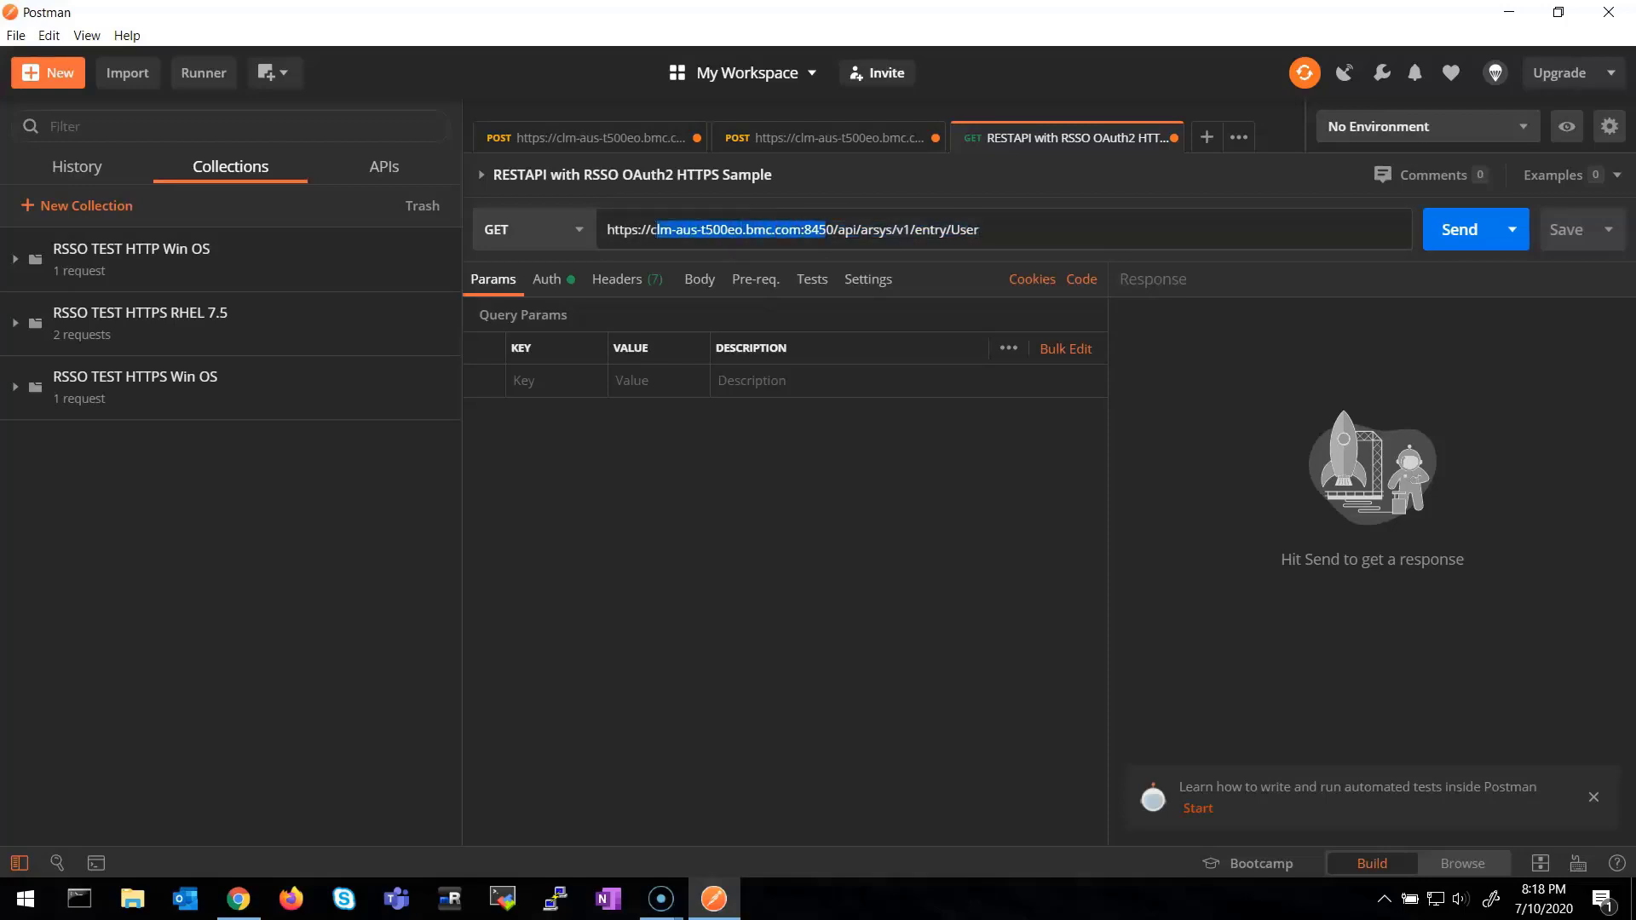
pyautogui.moveTo(979, 230); pyautogui.dragTo(838, 230)
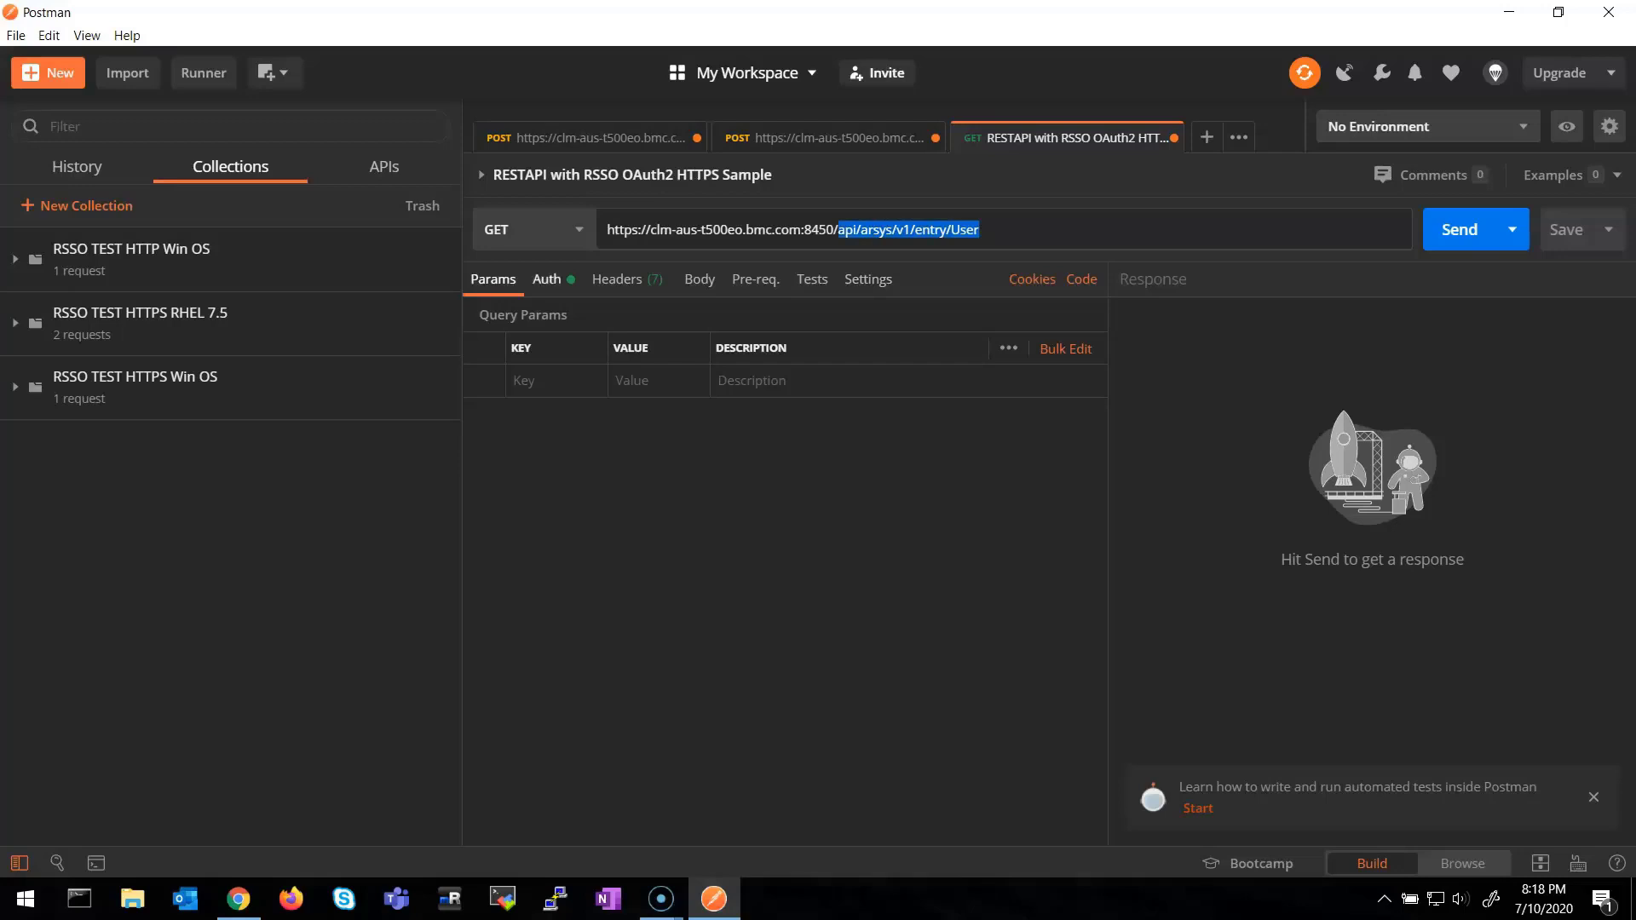
# In Auth settings, keep auth data added to Request Headers and start a new access token
pyautogui.click(546, 279)
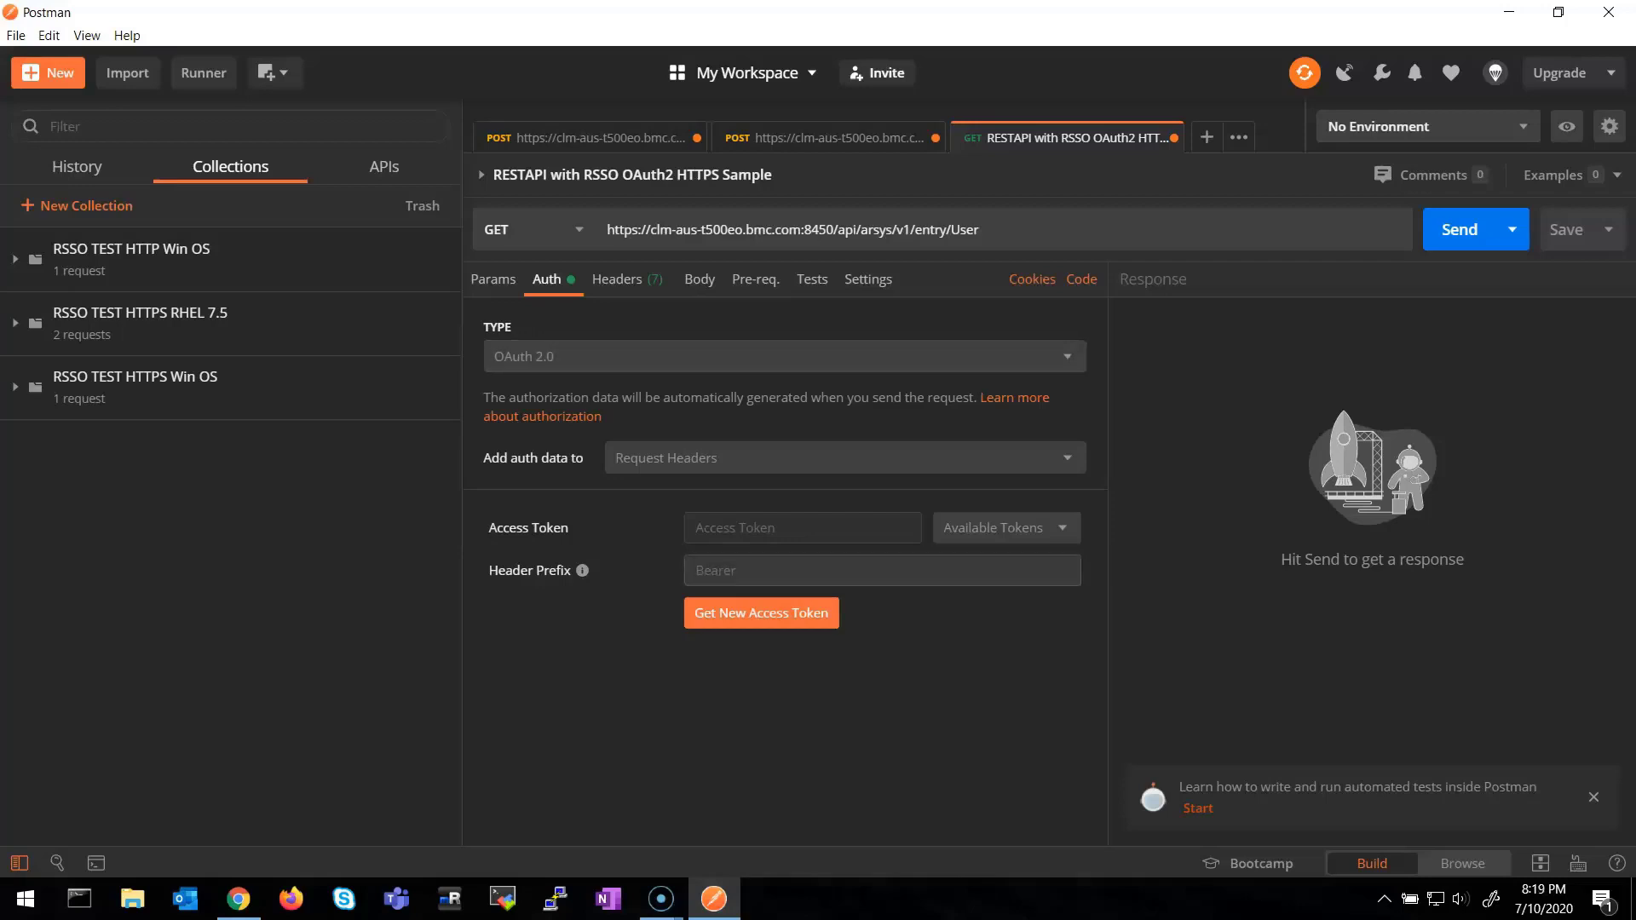
pyautogui.click(844, 458)
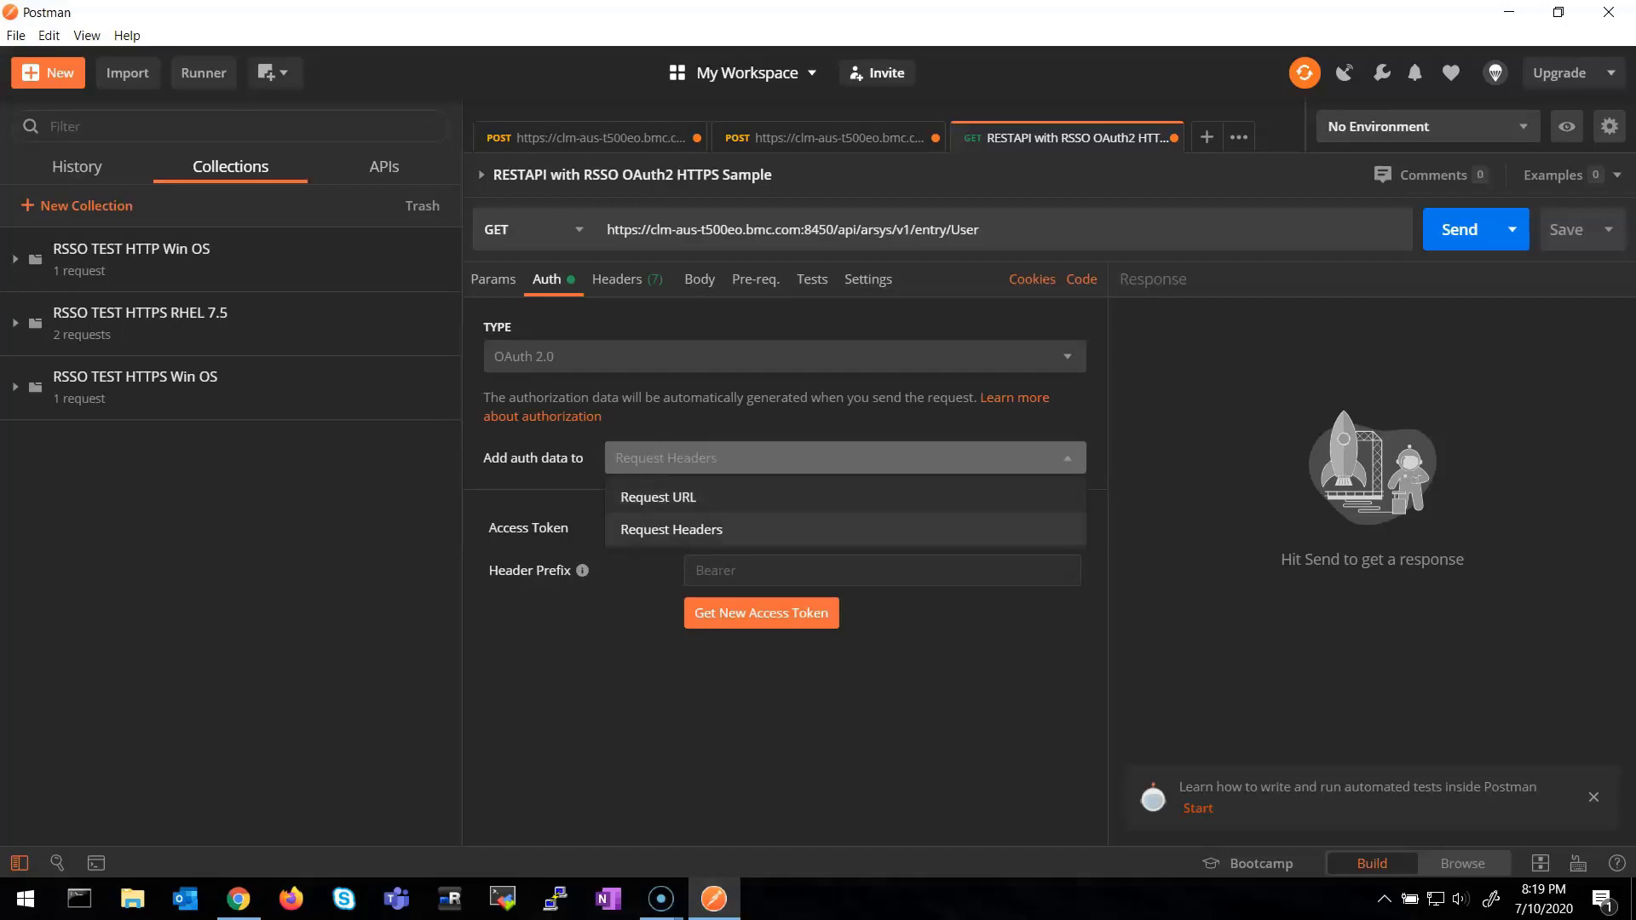
pyautogui.click(672, 529)
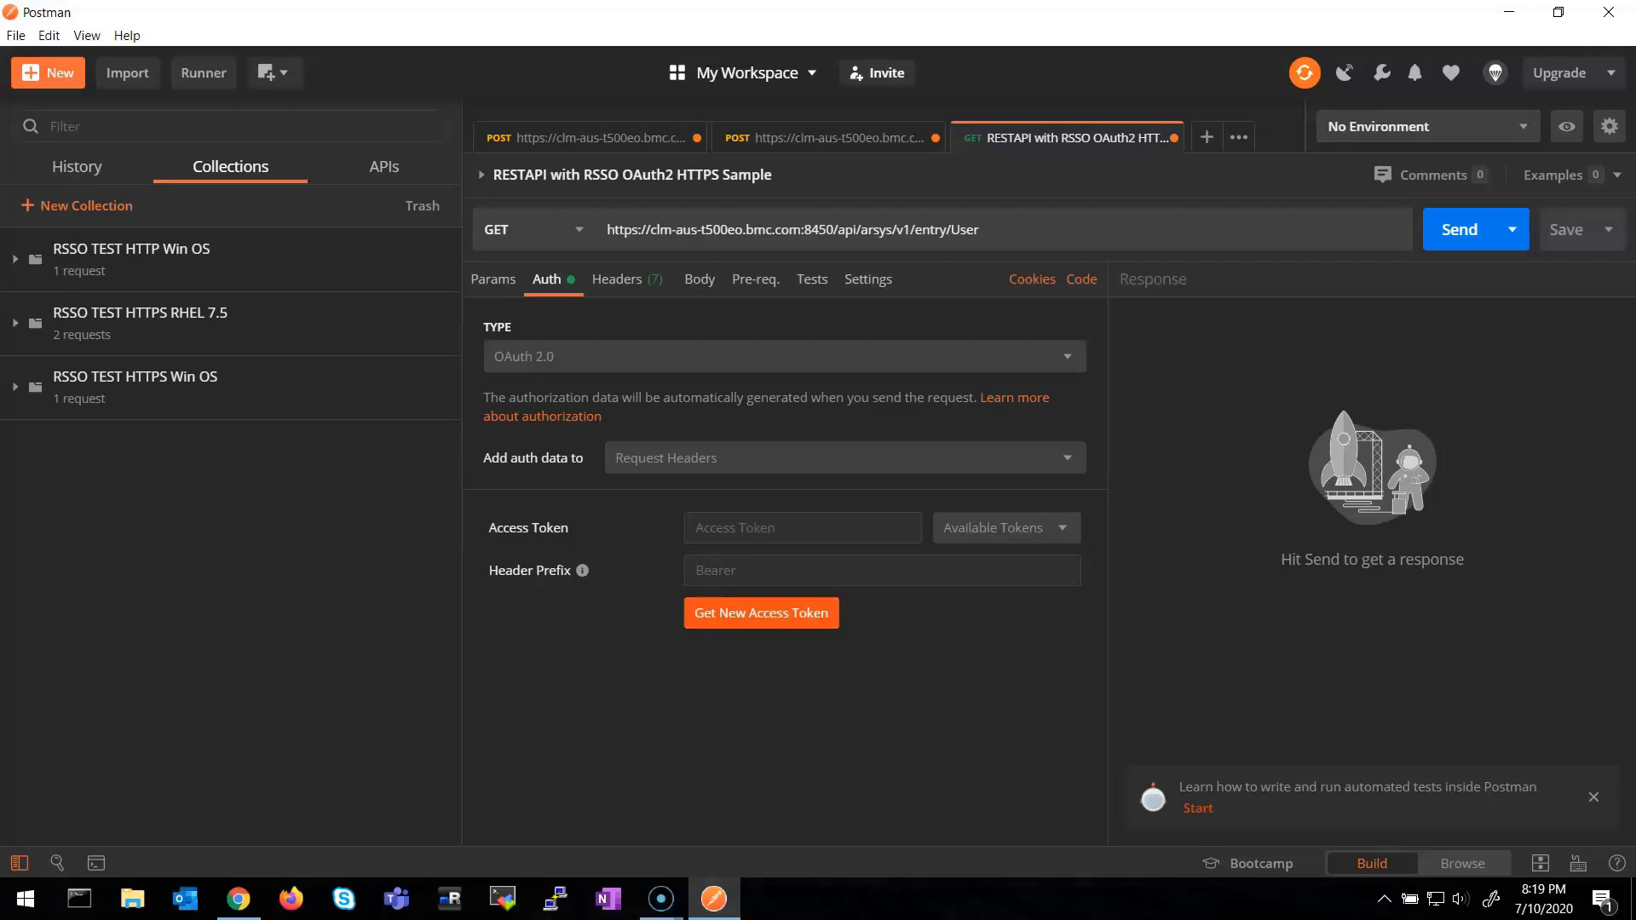
pyautogui.click(761, 613)
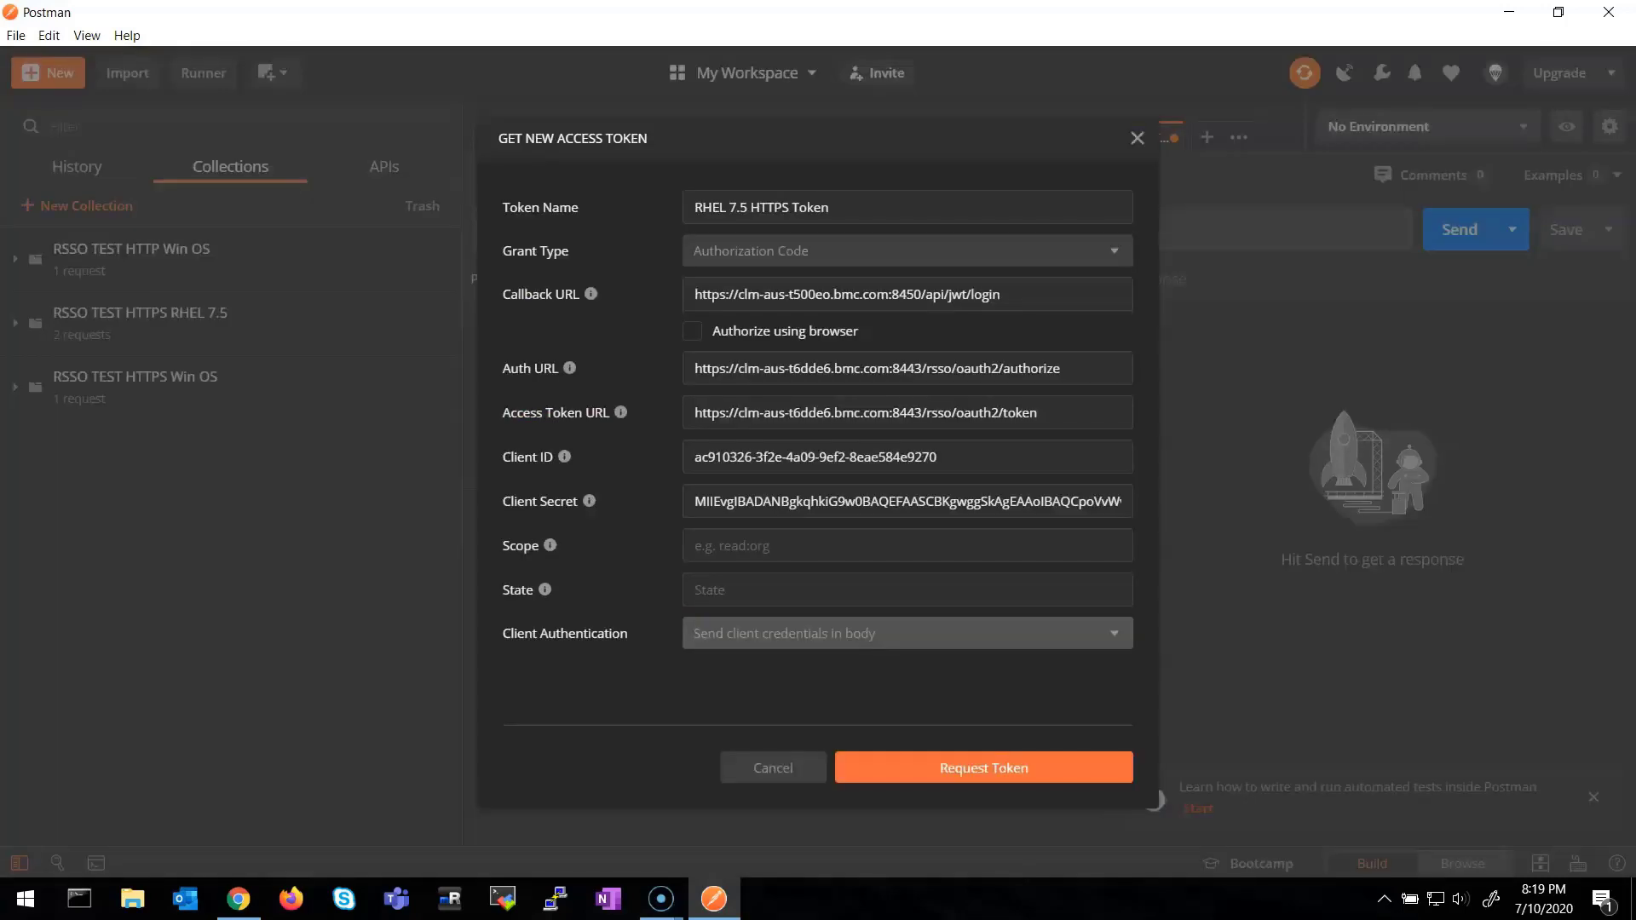
# Review the callback URL and the RSSO oauth2/authorize Auth URL
pyautogui.moveTo(1000, 294); pyautogui.dragTo(702, 294)
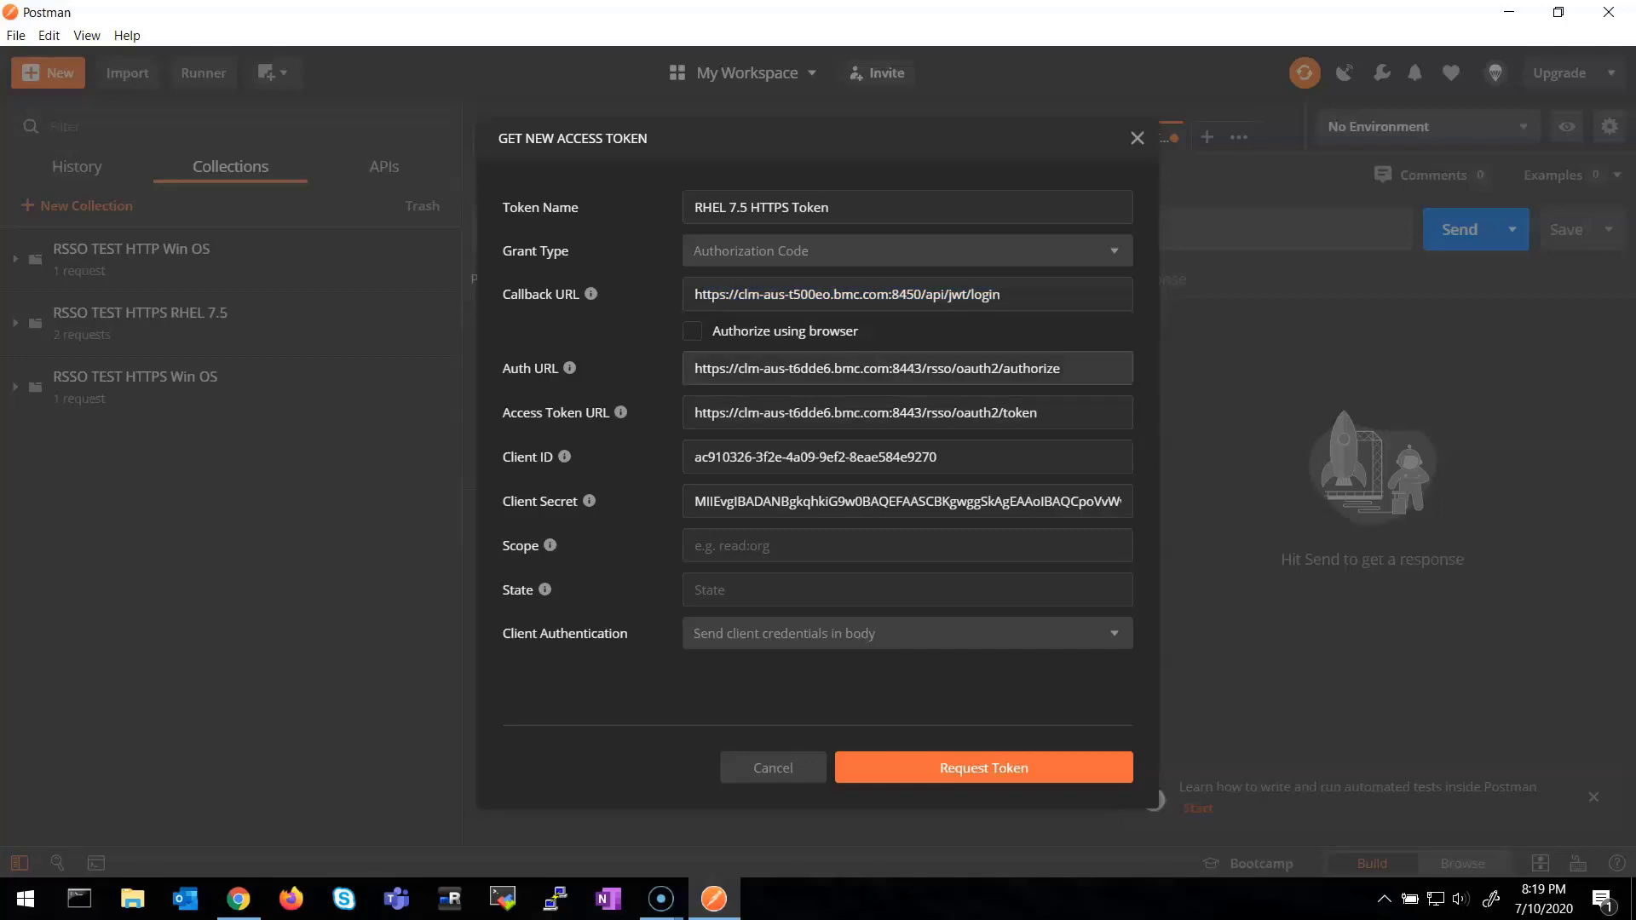
pyautogui.moveTo(944, 368); pyautogui.dragTo(694, 368)
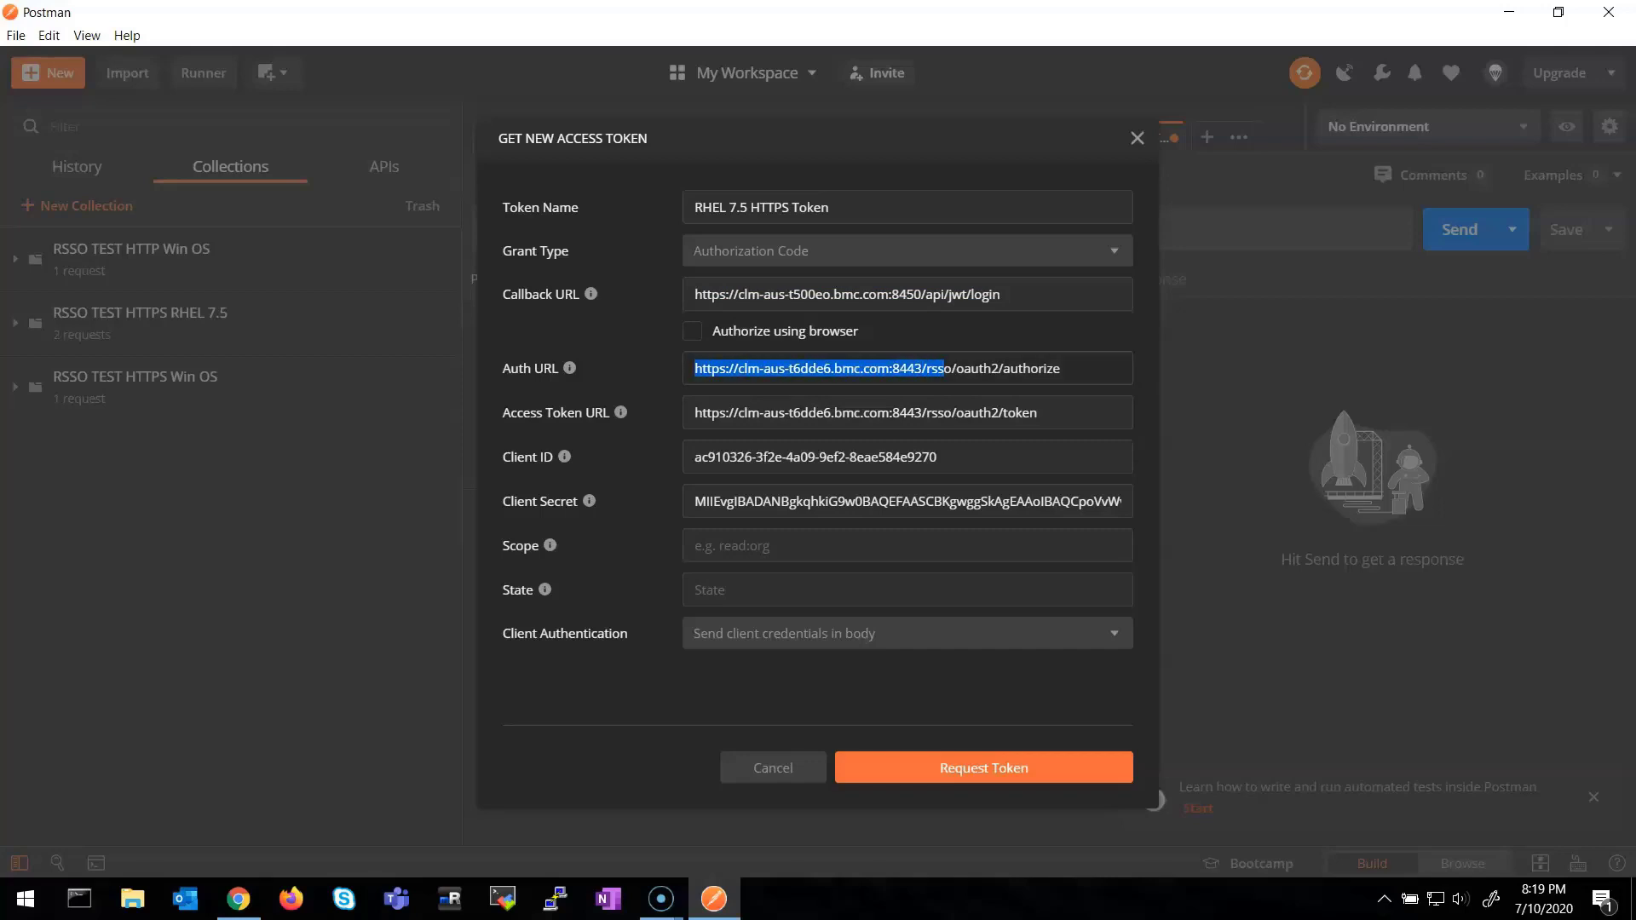
pyautogui.click(983, 368)
pyautogui.moveTo(954, 368); pyautogui.dragTo(1060, 368)
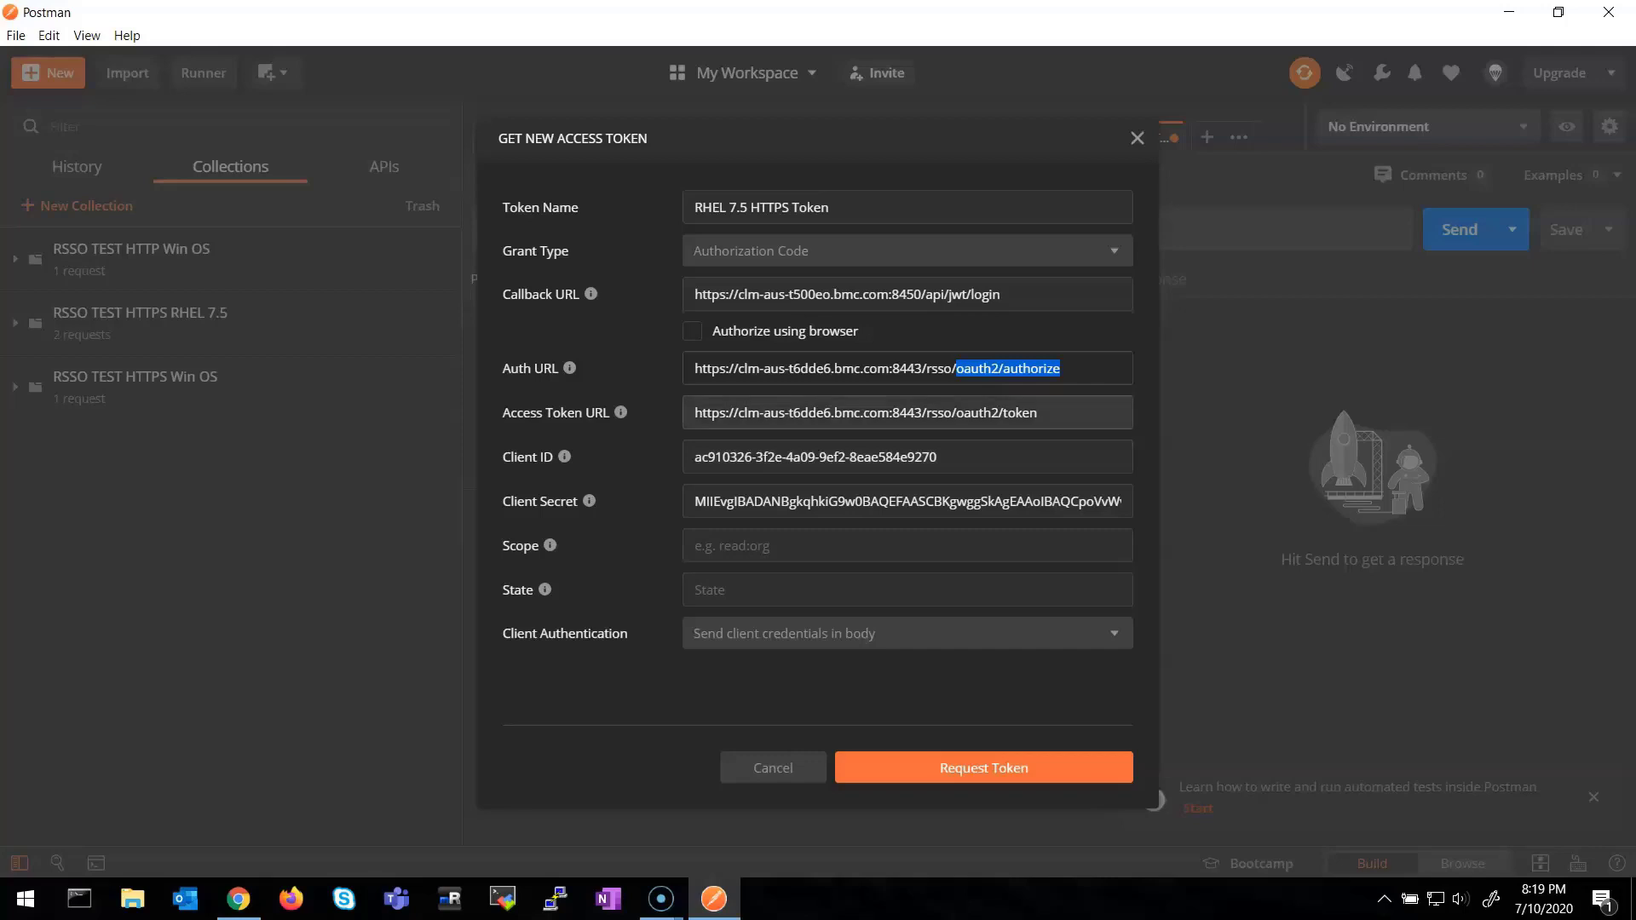
# Review the RSSO oauth2/token Access Token URL and the Client ID value
pyautogui.click(1037, 412)
pyautogui.moveTo(956, 412); pyautogui.dragTo(694, 413)
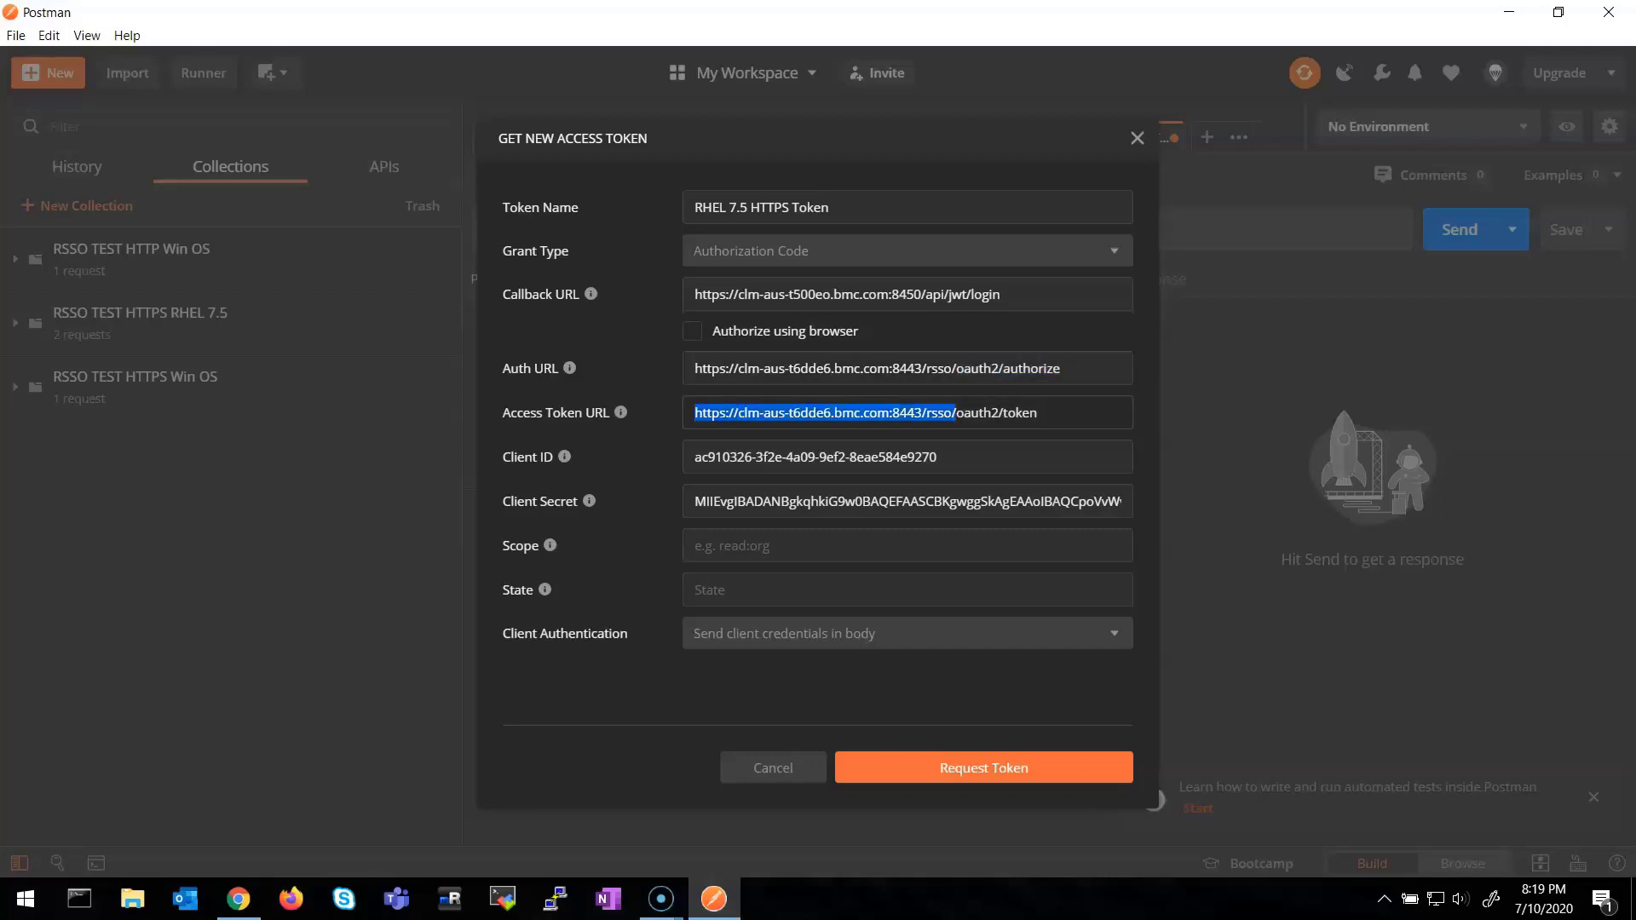
pyautogui.moveTo(1037, 412); pyautogui.dragTo(964, 412)
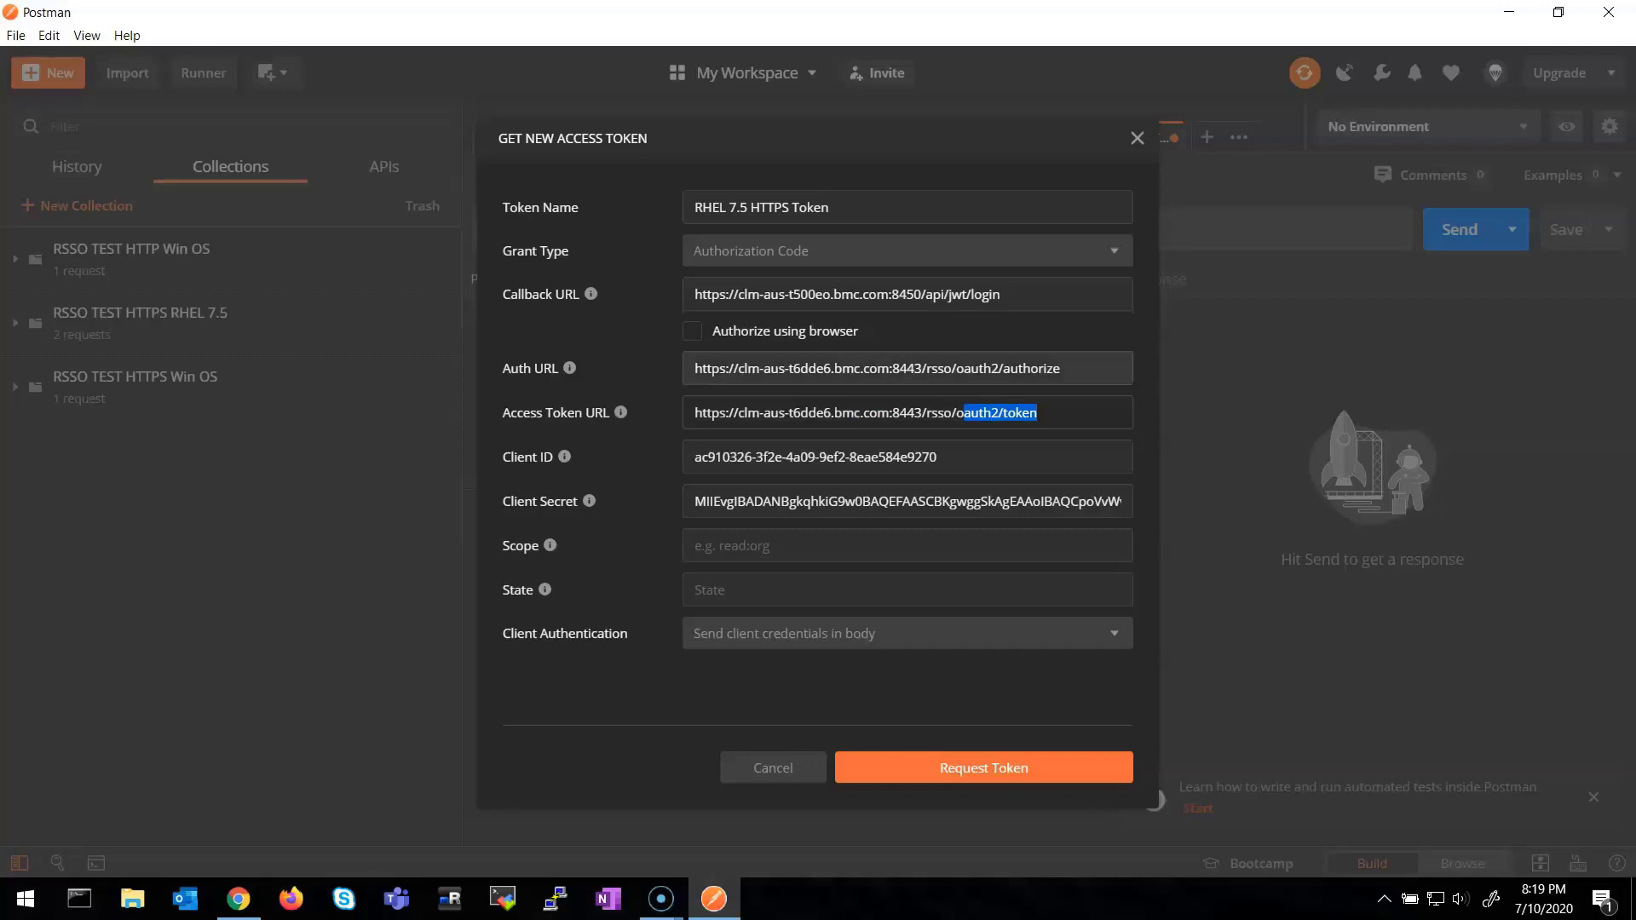
pyautogui.moveTo(1076, 368); pyautogui.dragTo(956, 368)
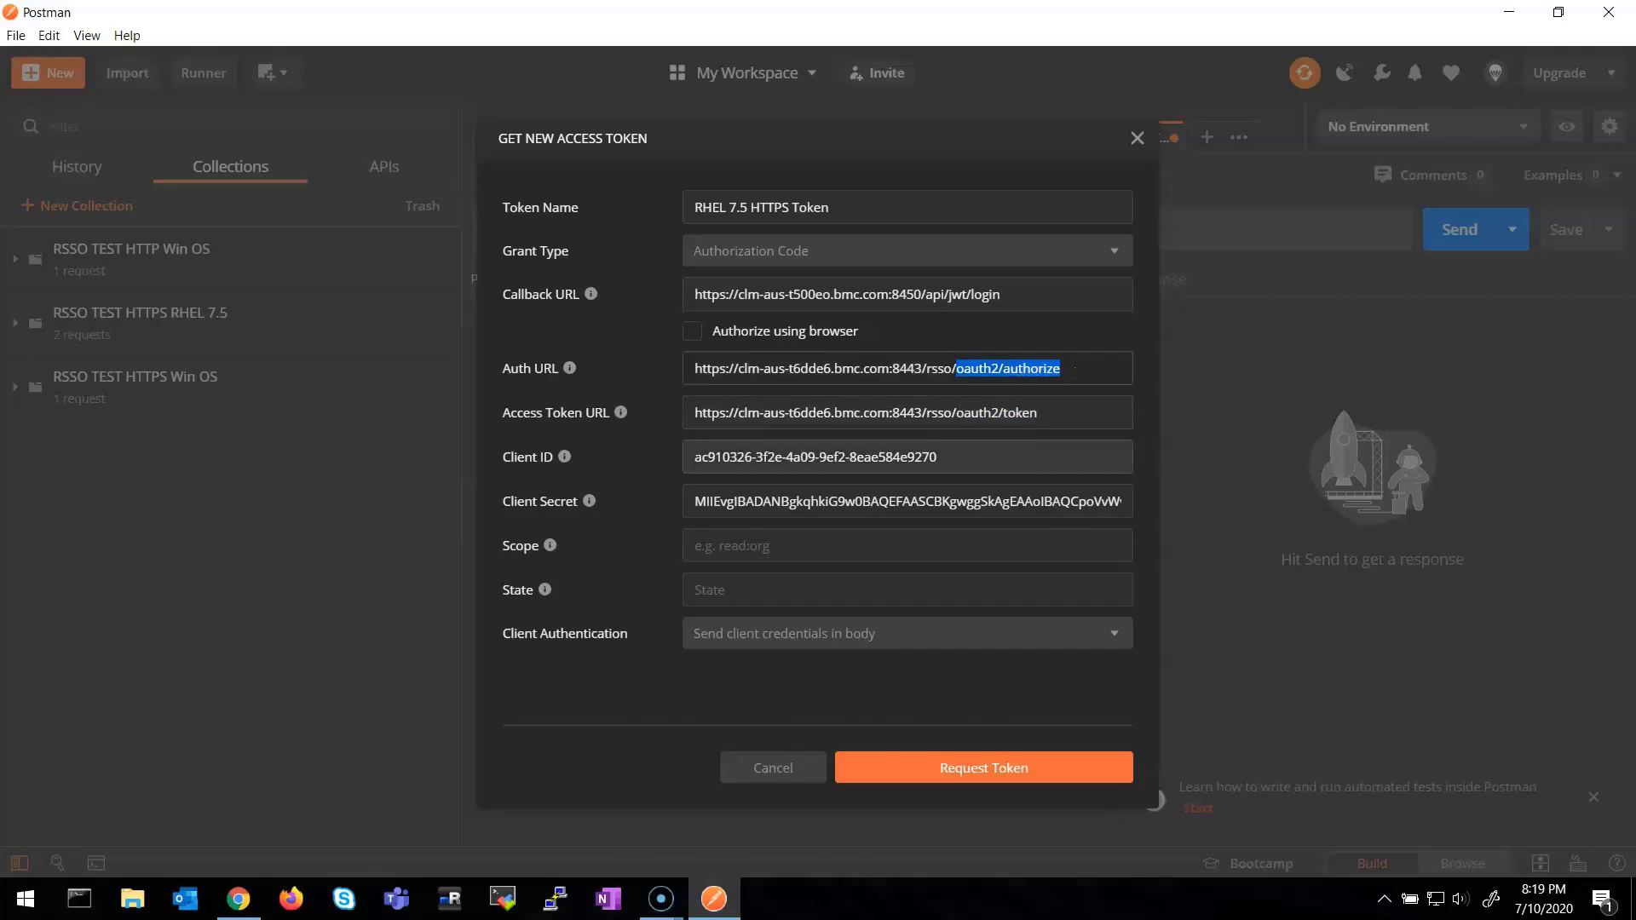
pyautogui.click(937, 456)
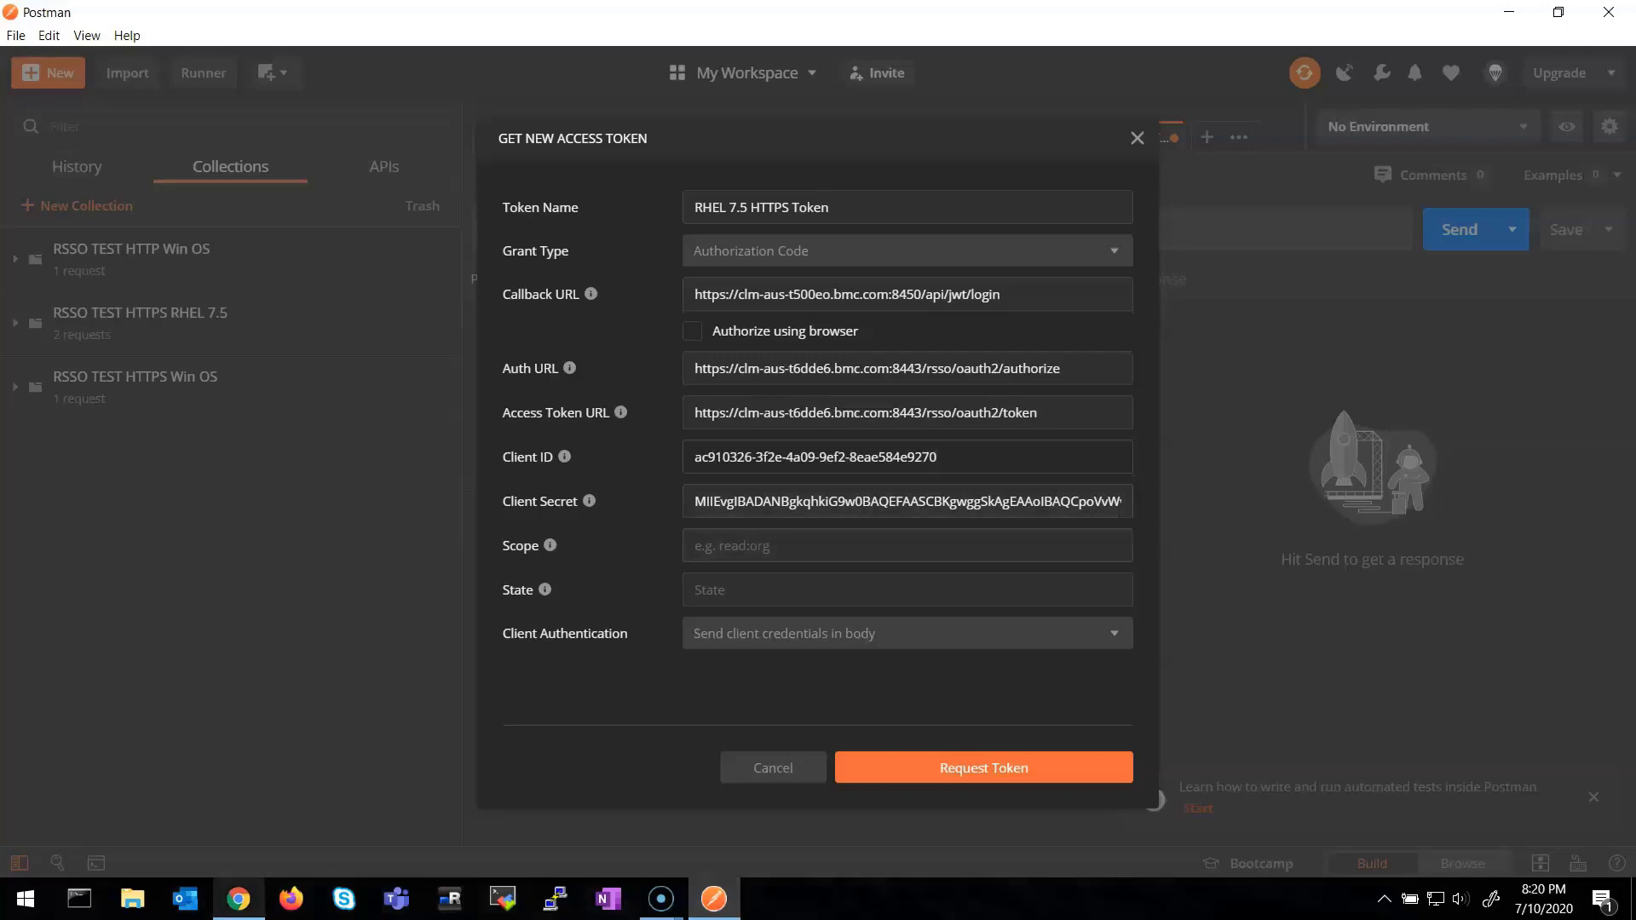
pyautogui.moveTo(239, 899)
pyautogui.click(238, 810)
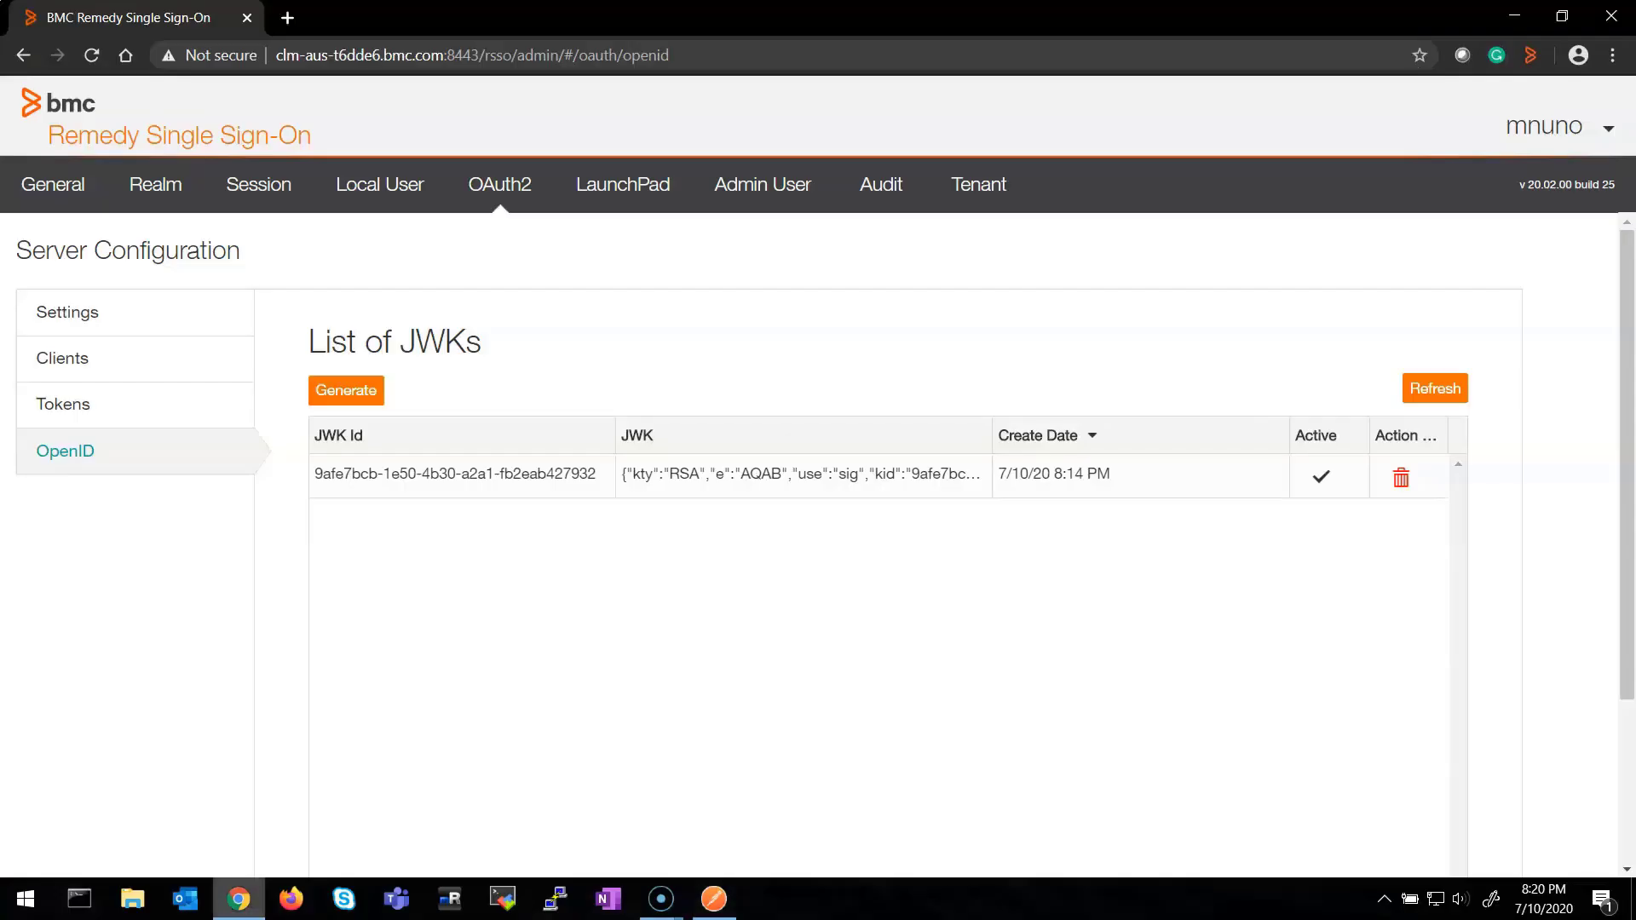
pyautogui.click(63, 358)
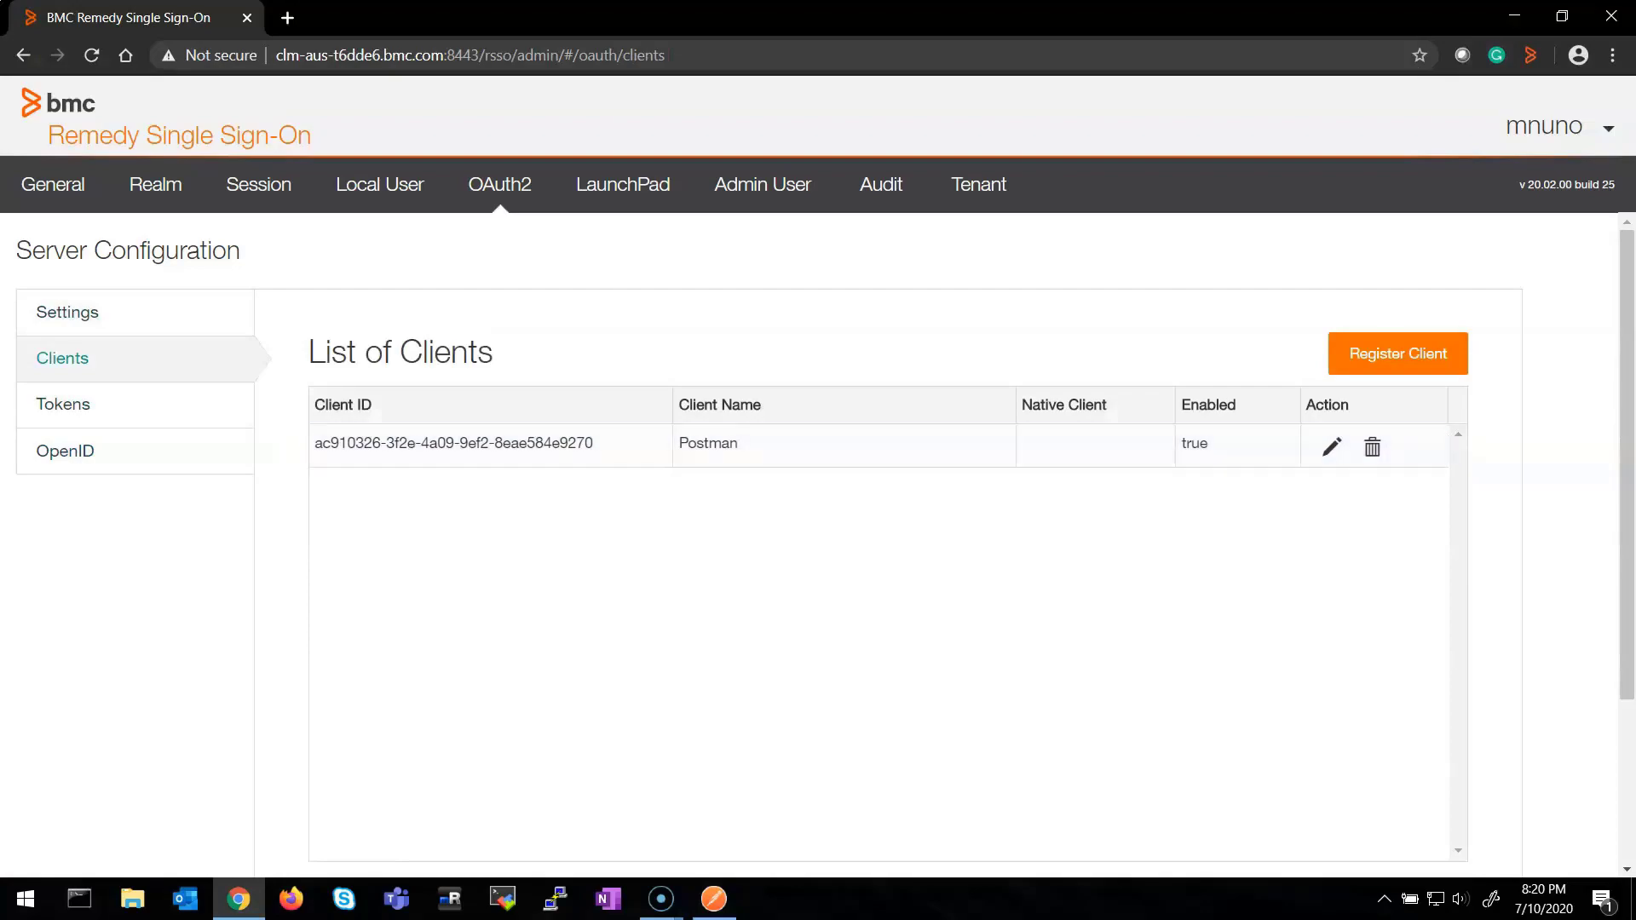
pyautogui.click(714, 898)
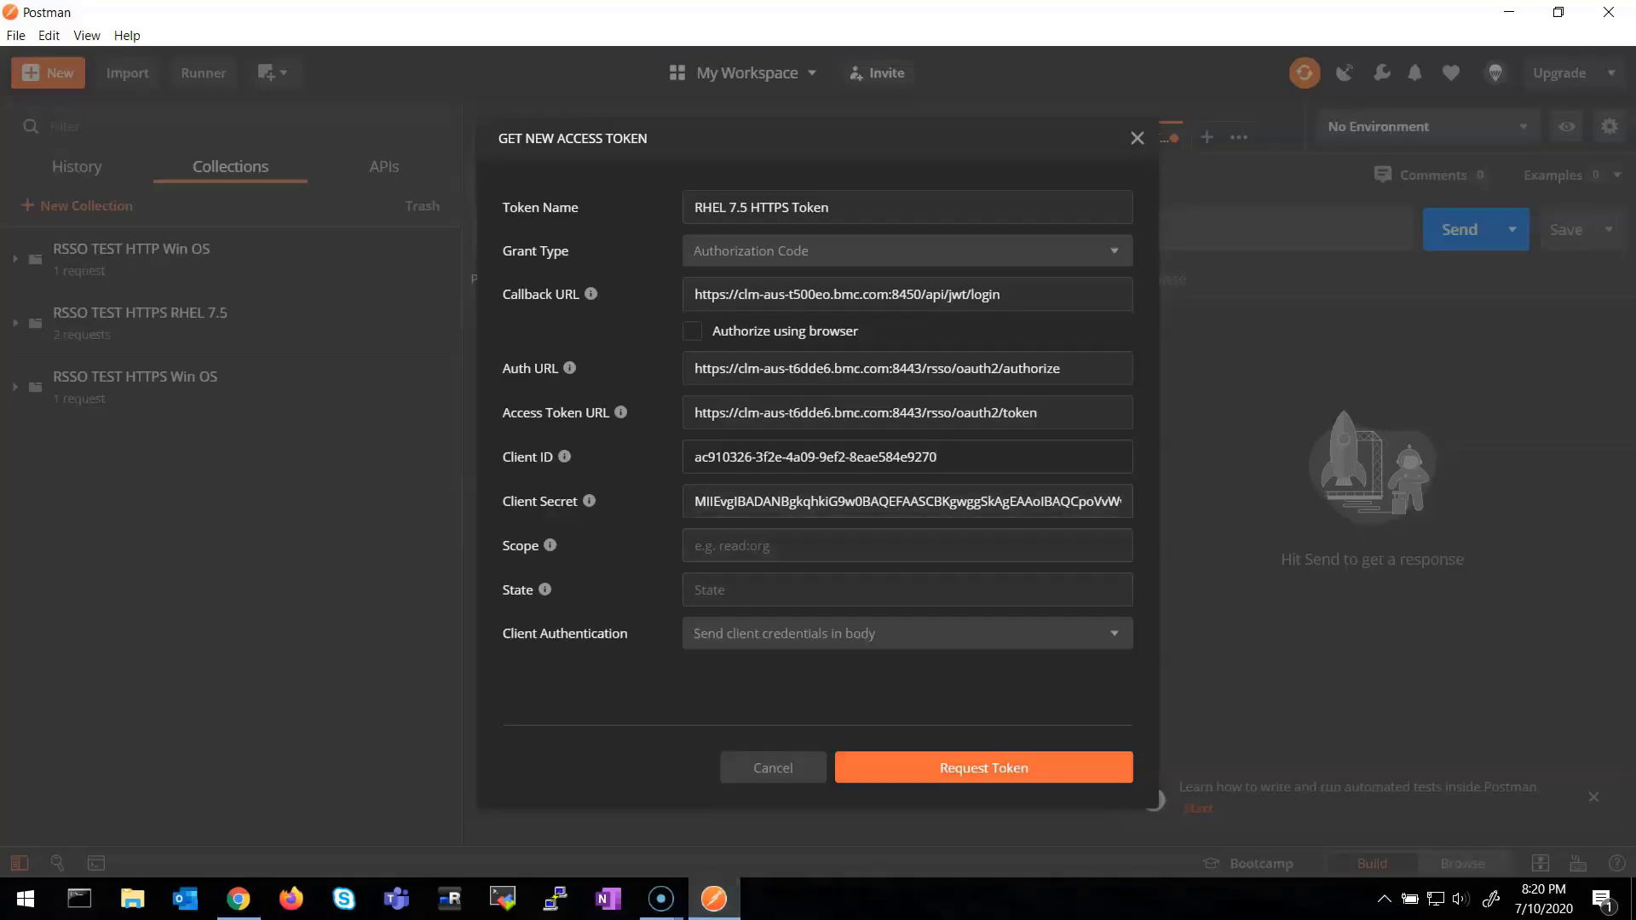
# Keep 'Send client credentials in body' as Client Authentication and request the token
pyautogui.click(903, 633)
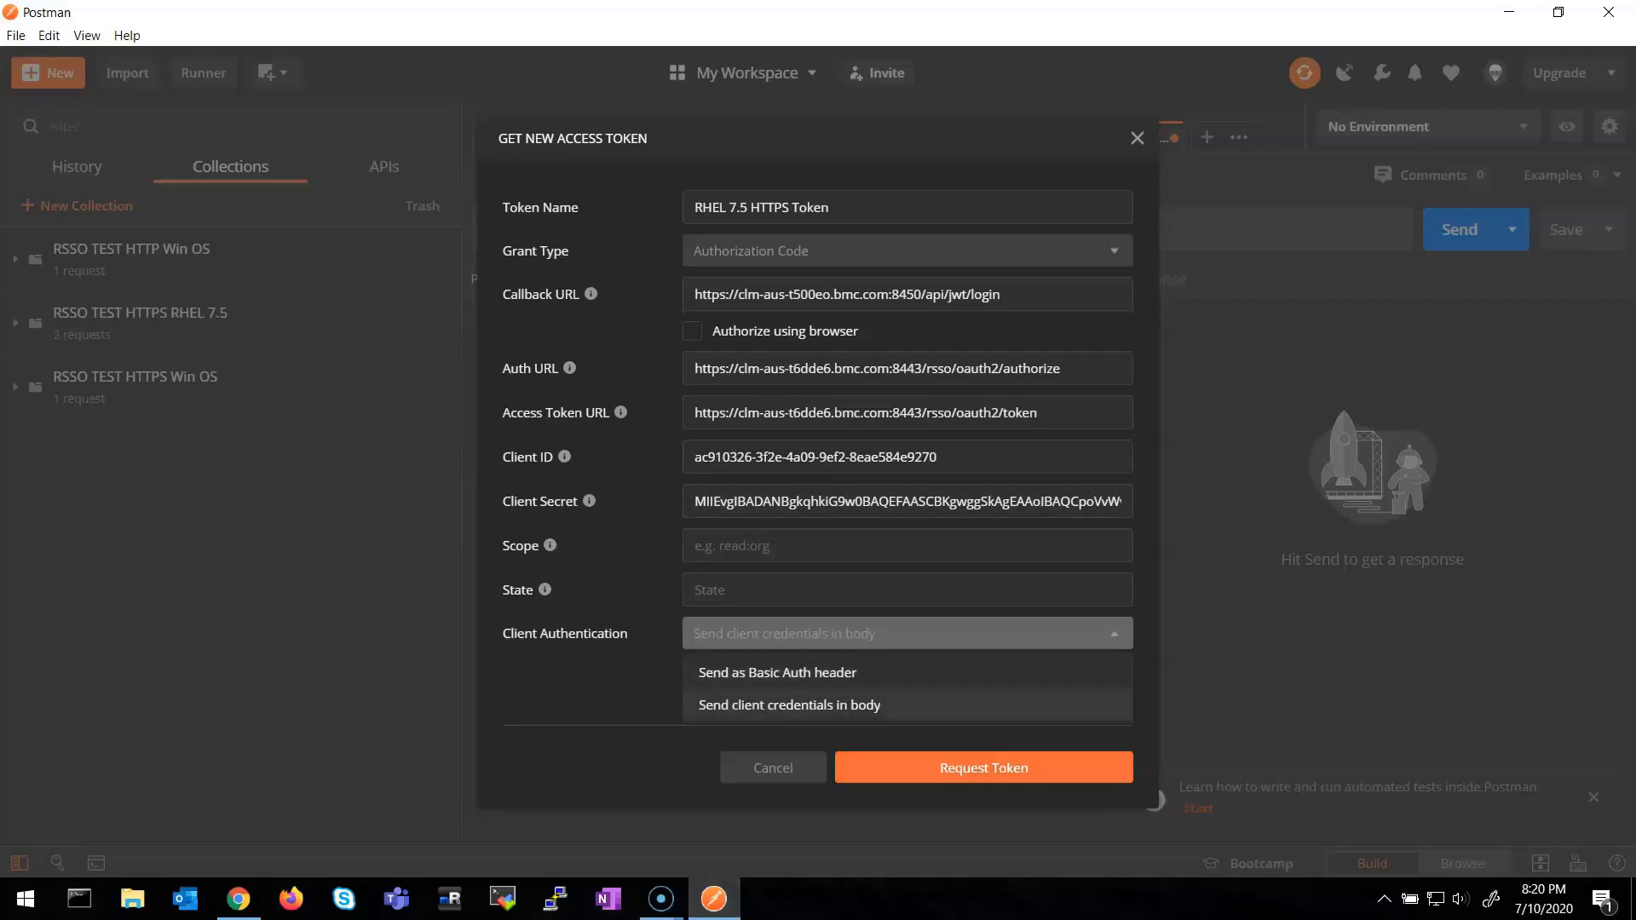
pyautogui.press('Escape')
pyautogui.click(983, 768)
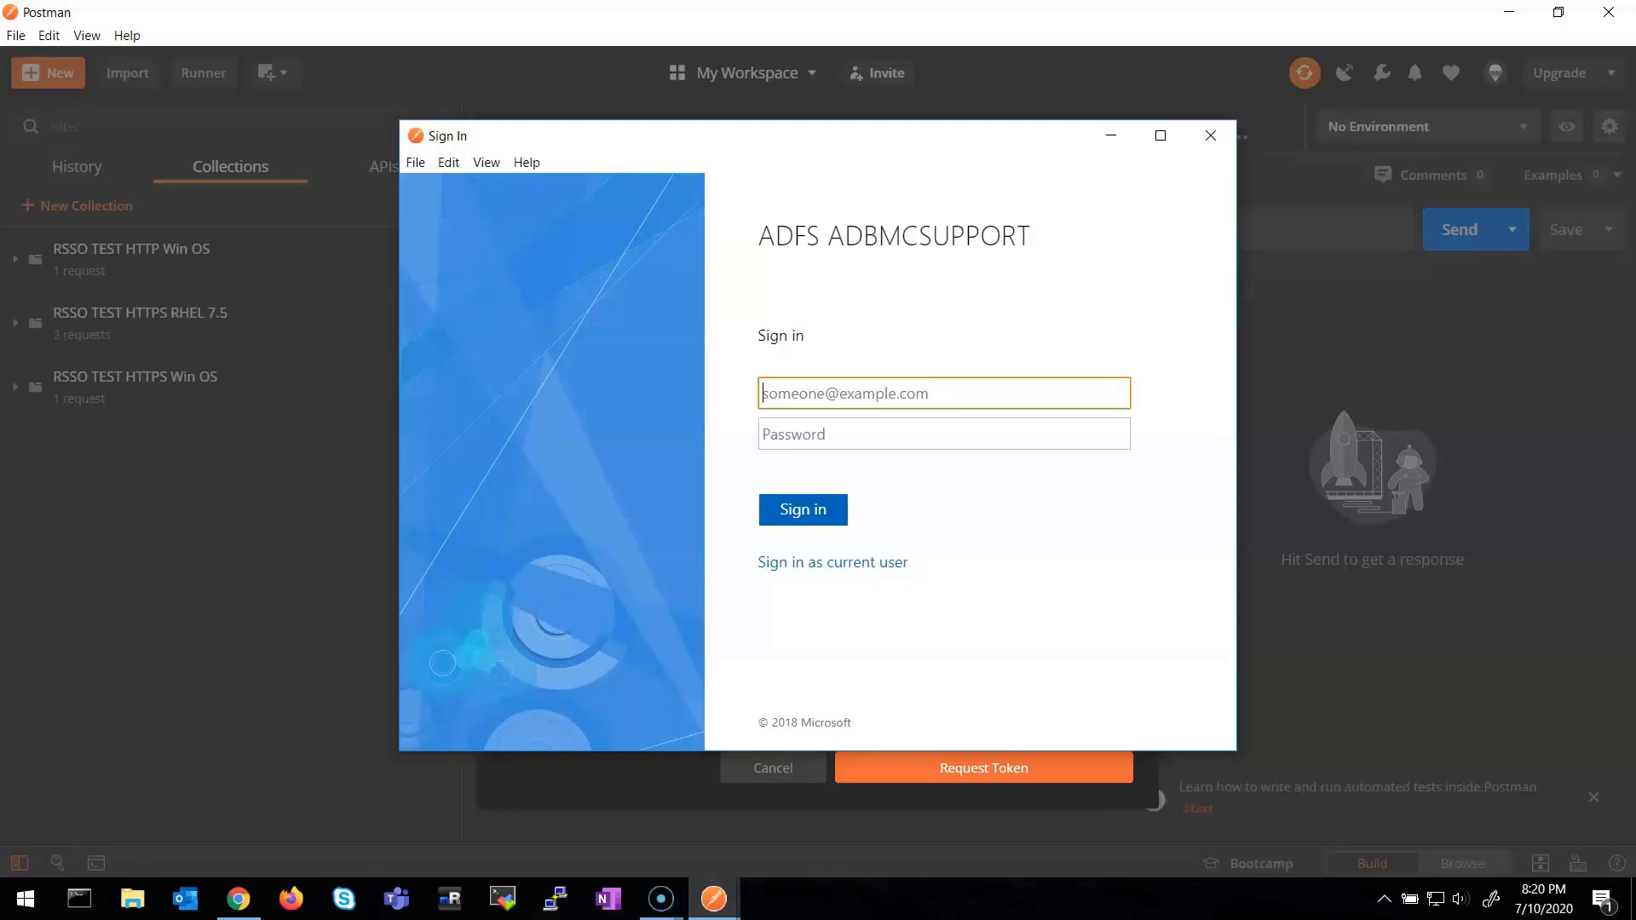
# Sign in to ADFS ADBMCSUPPORT with the user's e-mail address and password
pyautogui.moveTo(758, 236); pyautogui.dragTo(1018, 236)
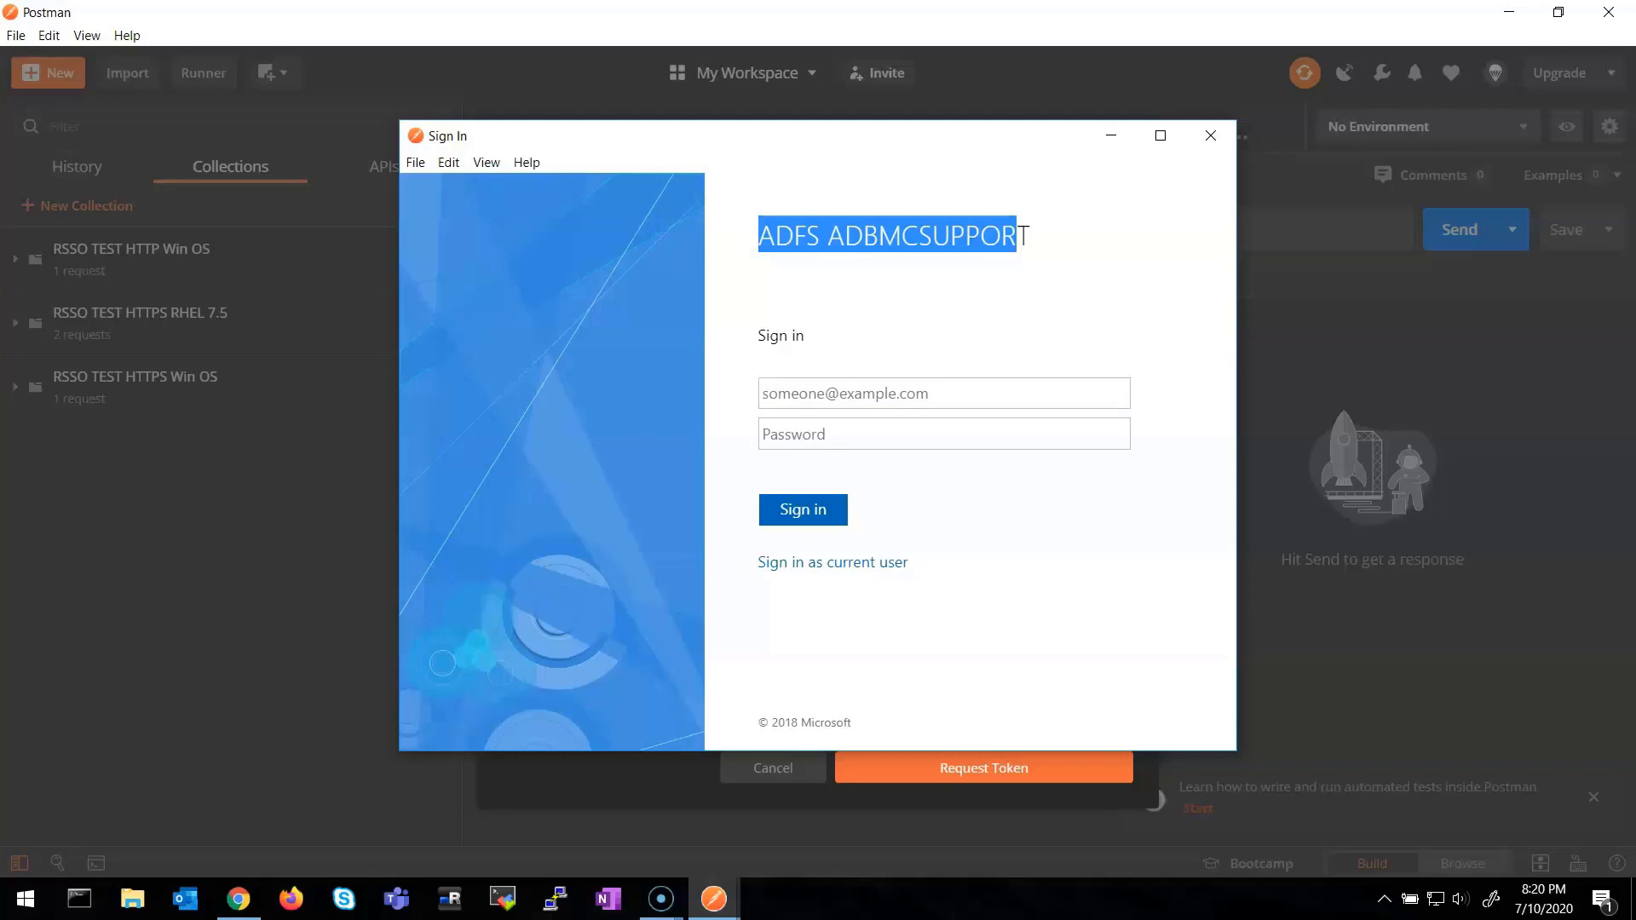
pyautogui.click(852, 393)
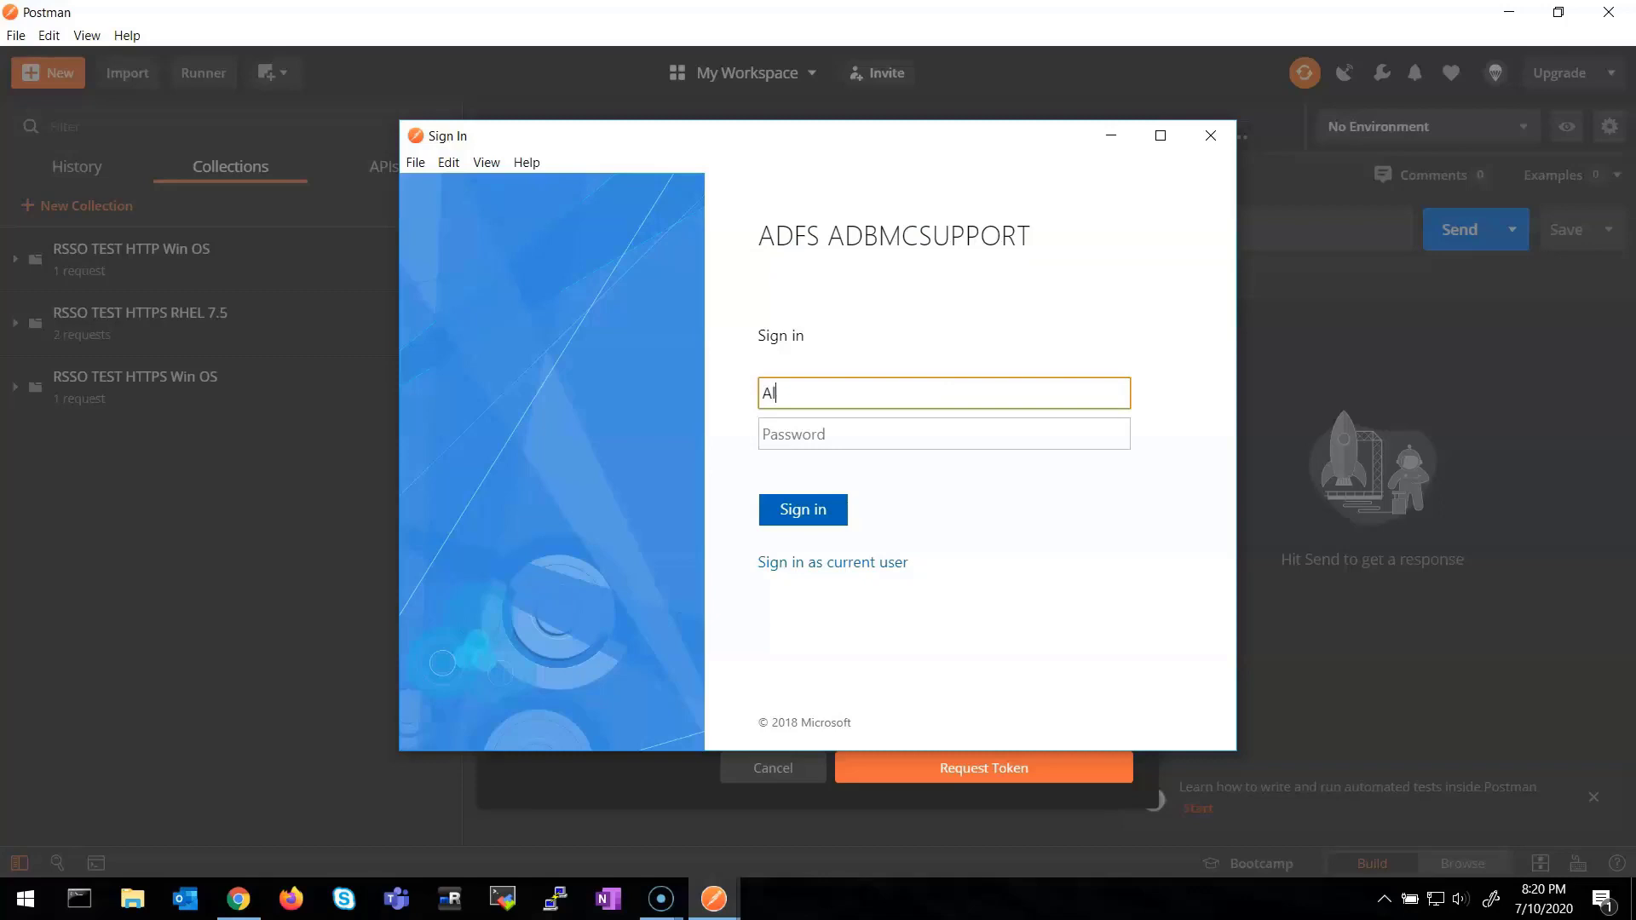
pyautogui.press('Tab')
pyautogui.write('••••••••')
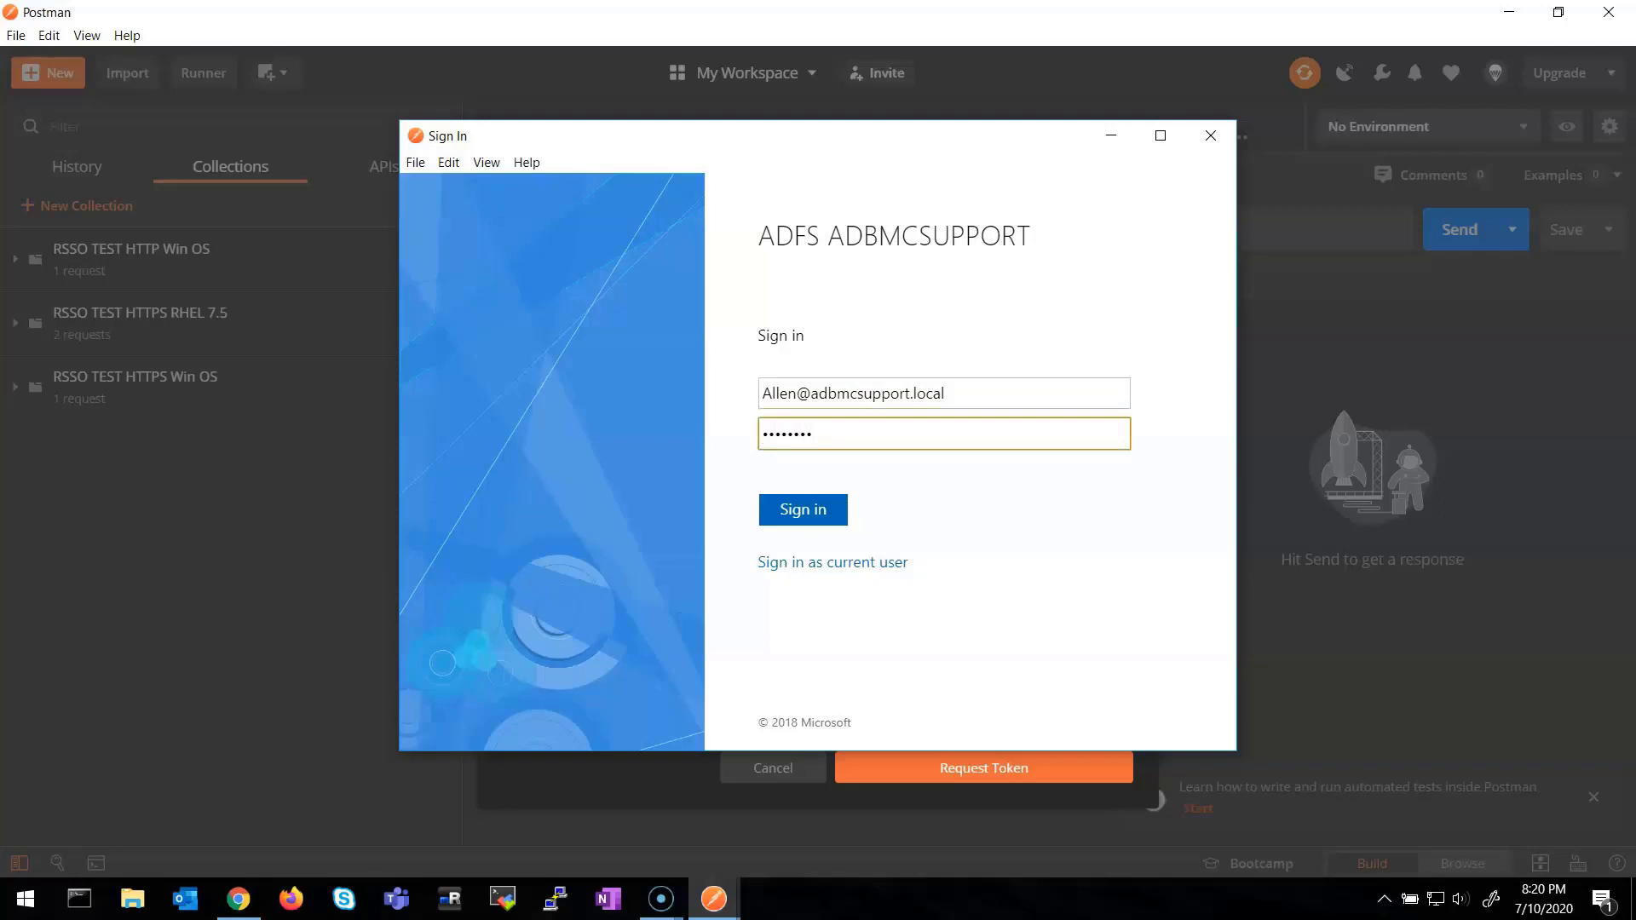
pyautogui.press('Return')
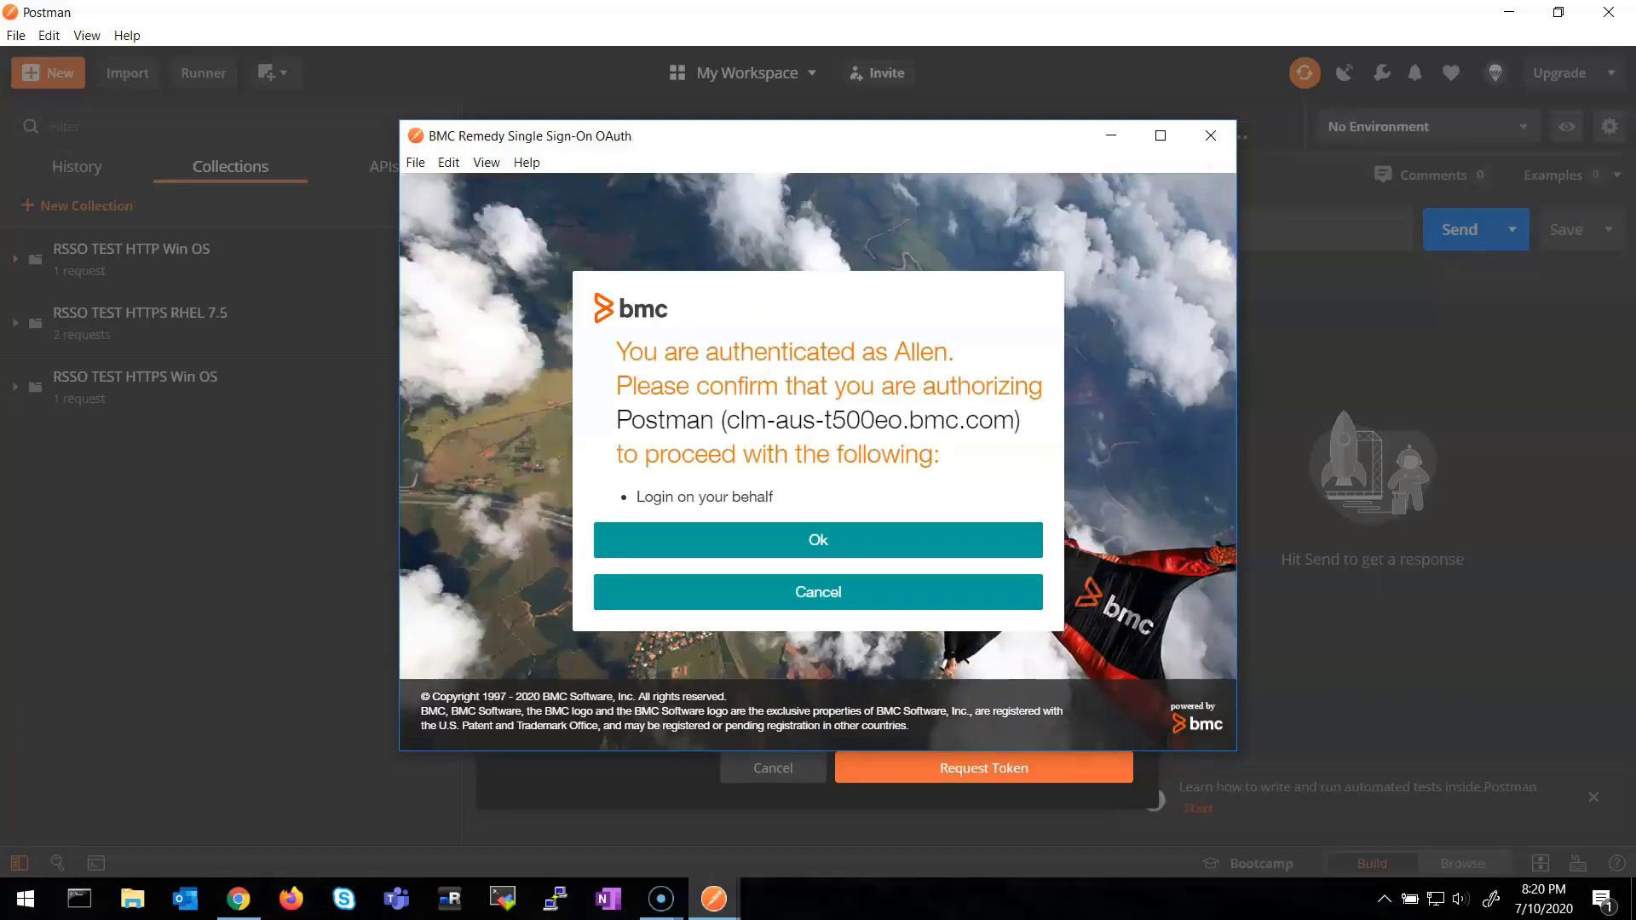
# In the RSSO admin console, check the Session Report and OAuth2 server configuration
pyautogui.click(239, 899)
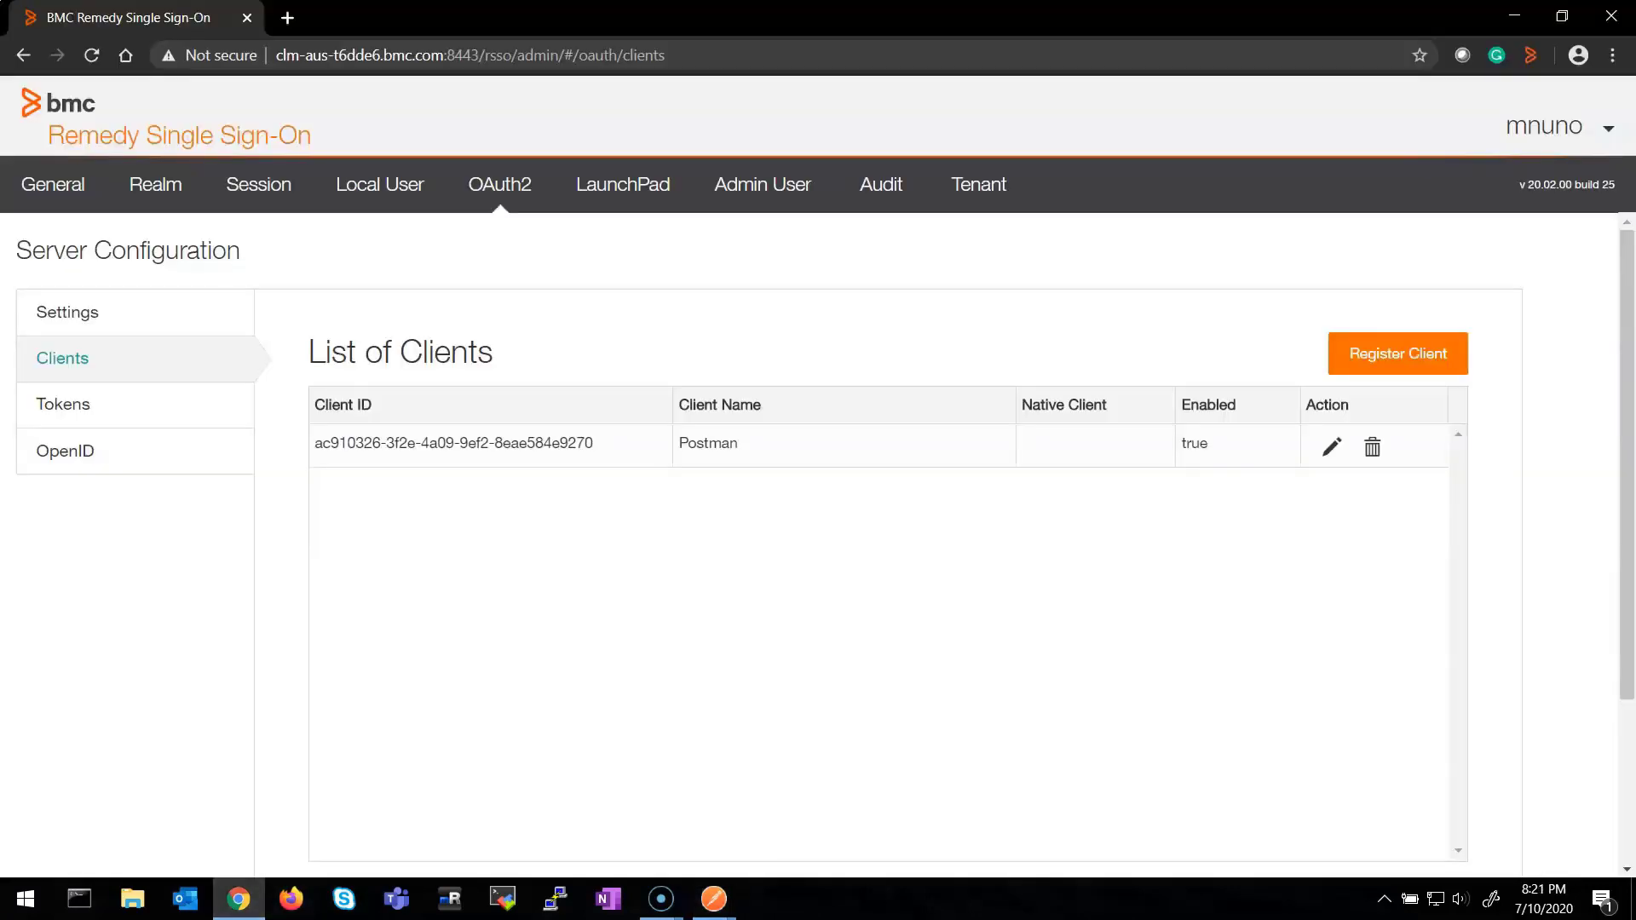
pyautogui.click(259, 184)
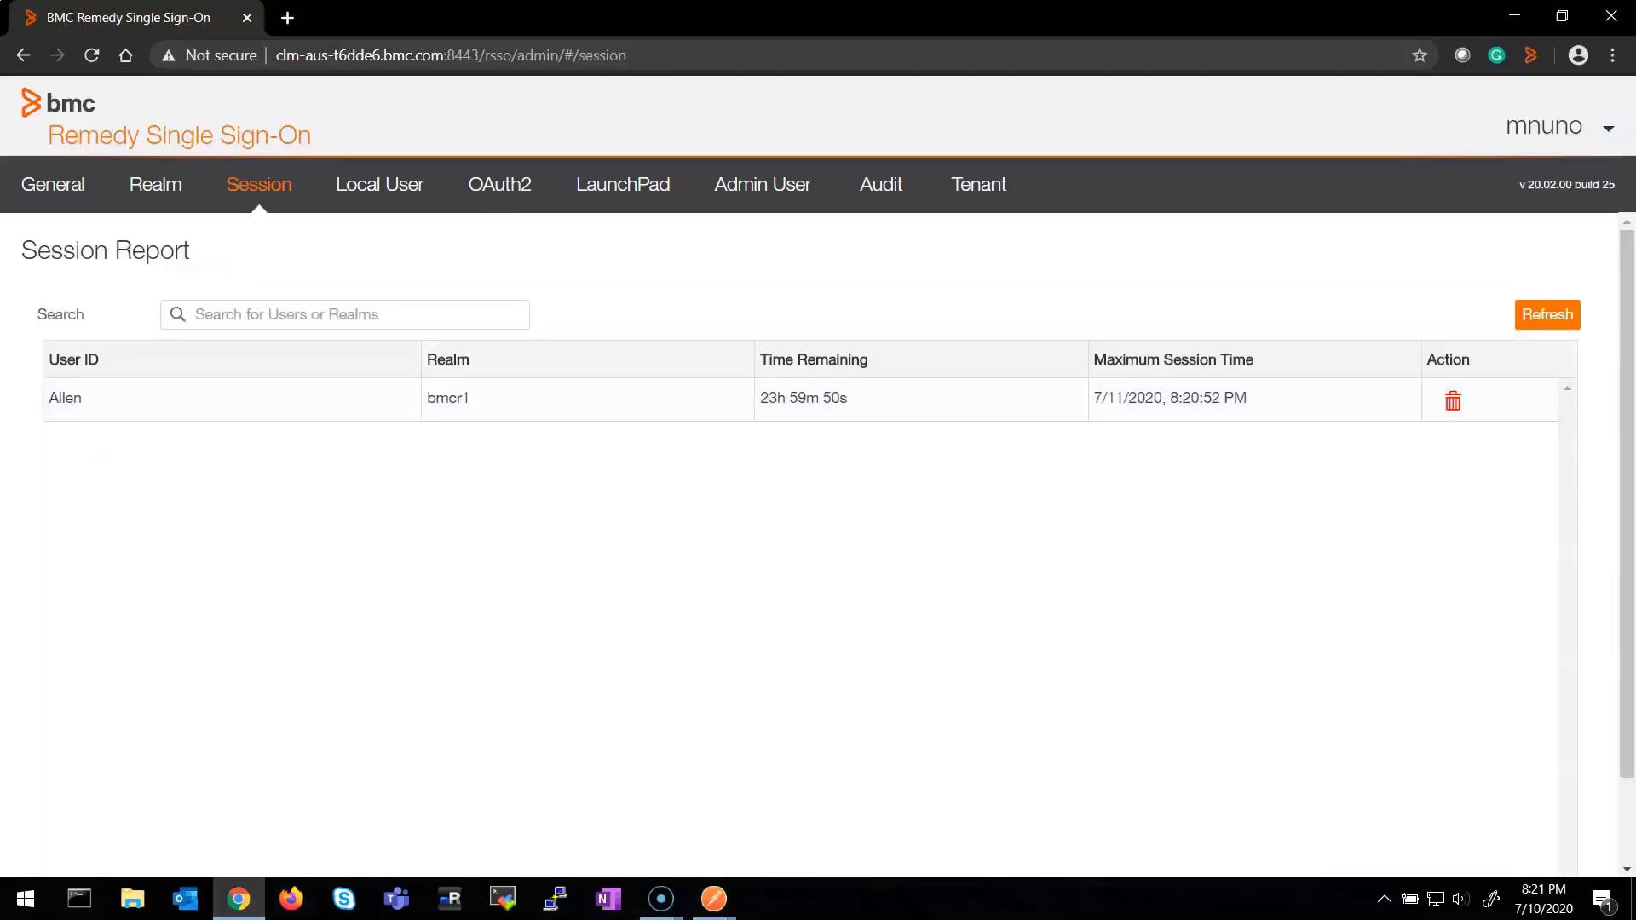
pyautogui.click(500, 184)
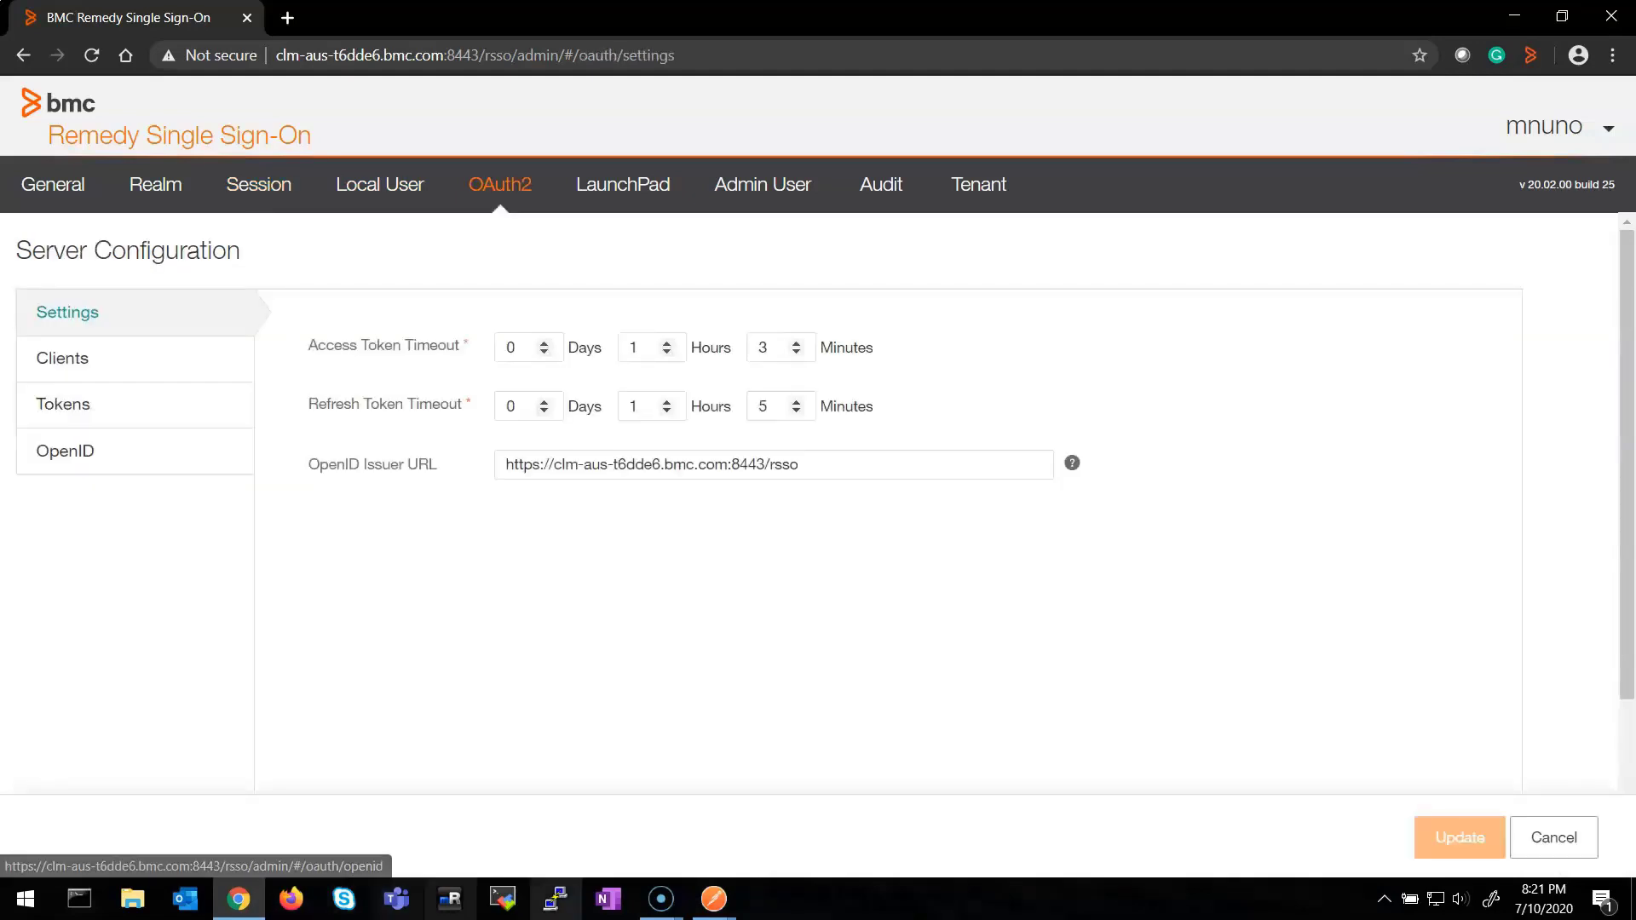
# Approve Postman's authorization on the RSSO prompt and return to Postman
pyautogui.moveTo(714, 899)
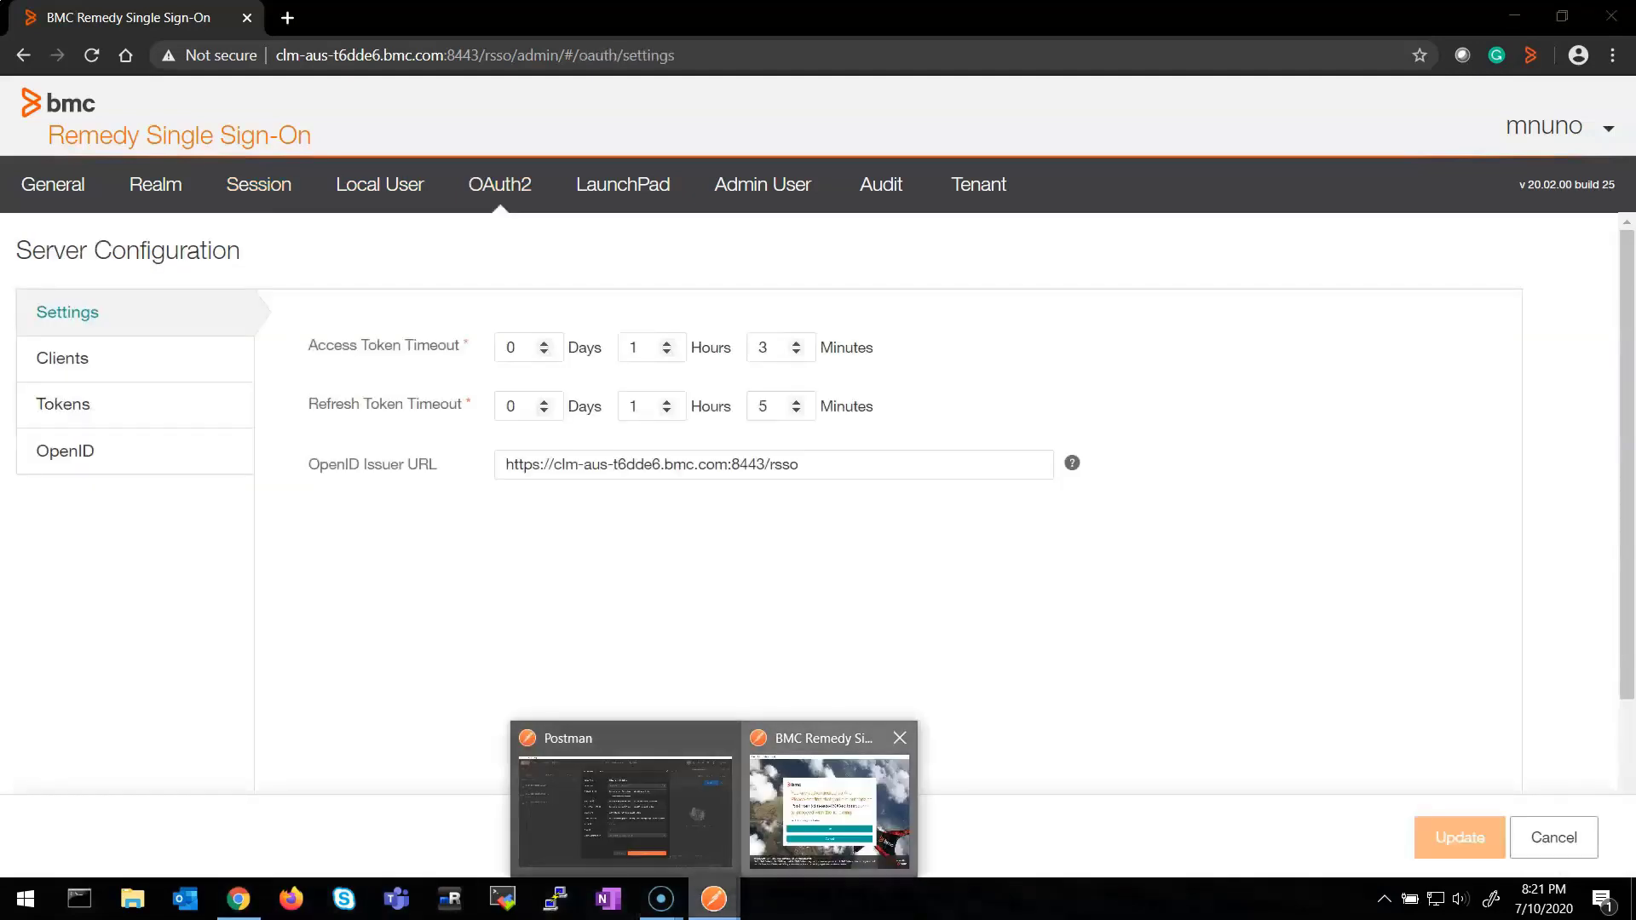
pyautogui.click(820, 801)
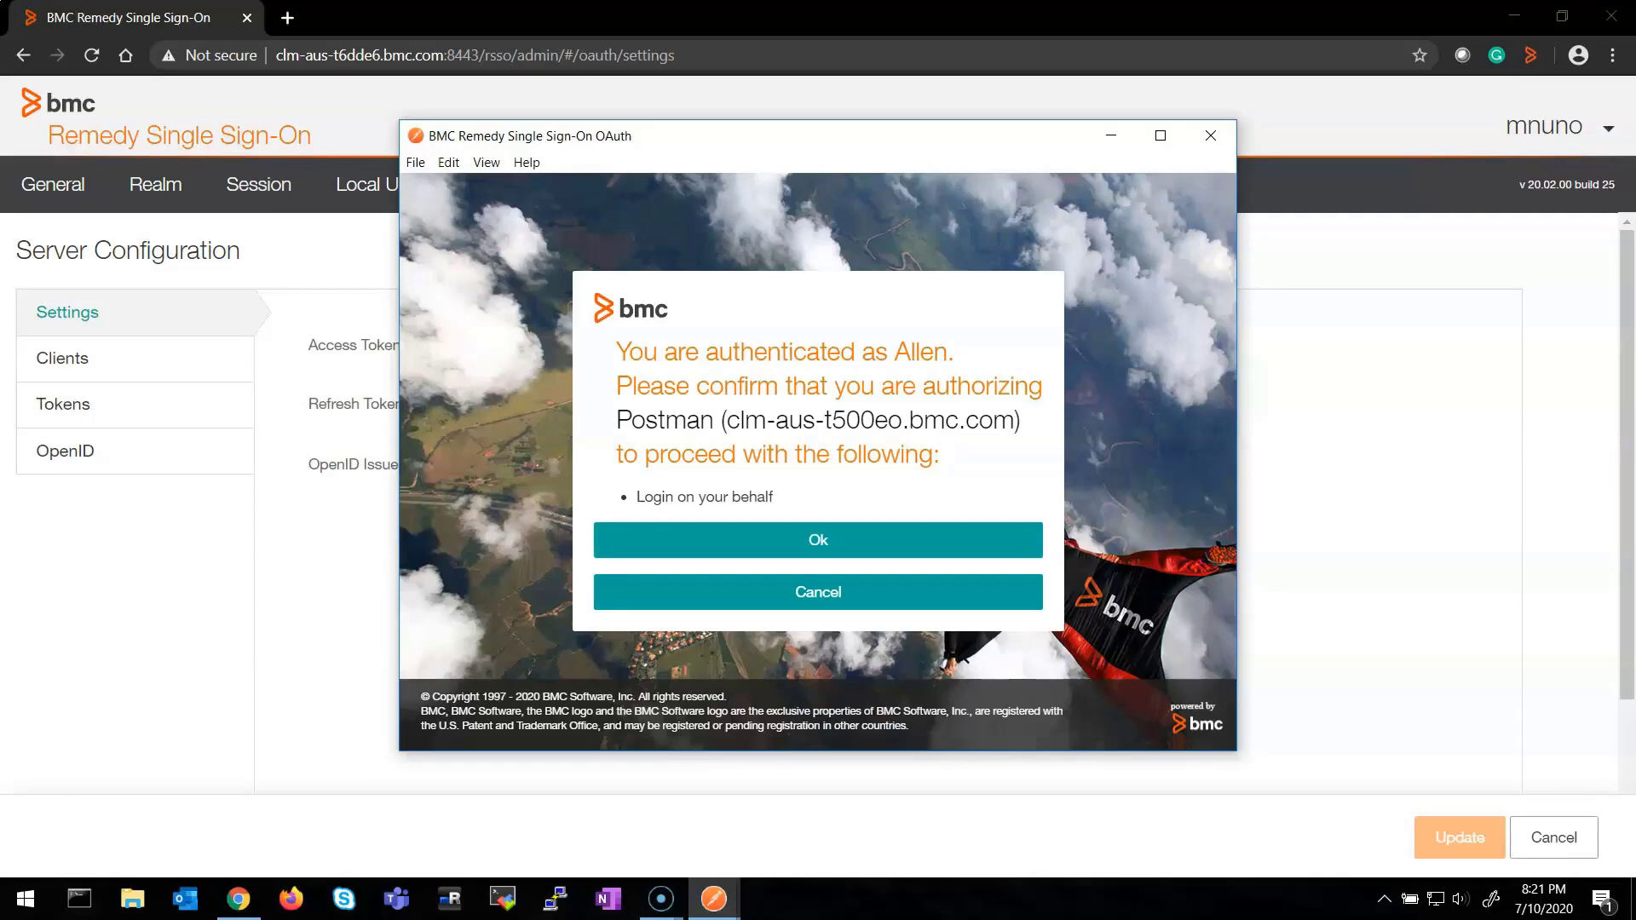
pyautogui.click(818, 540)
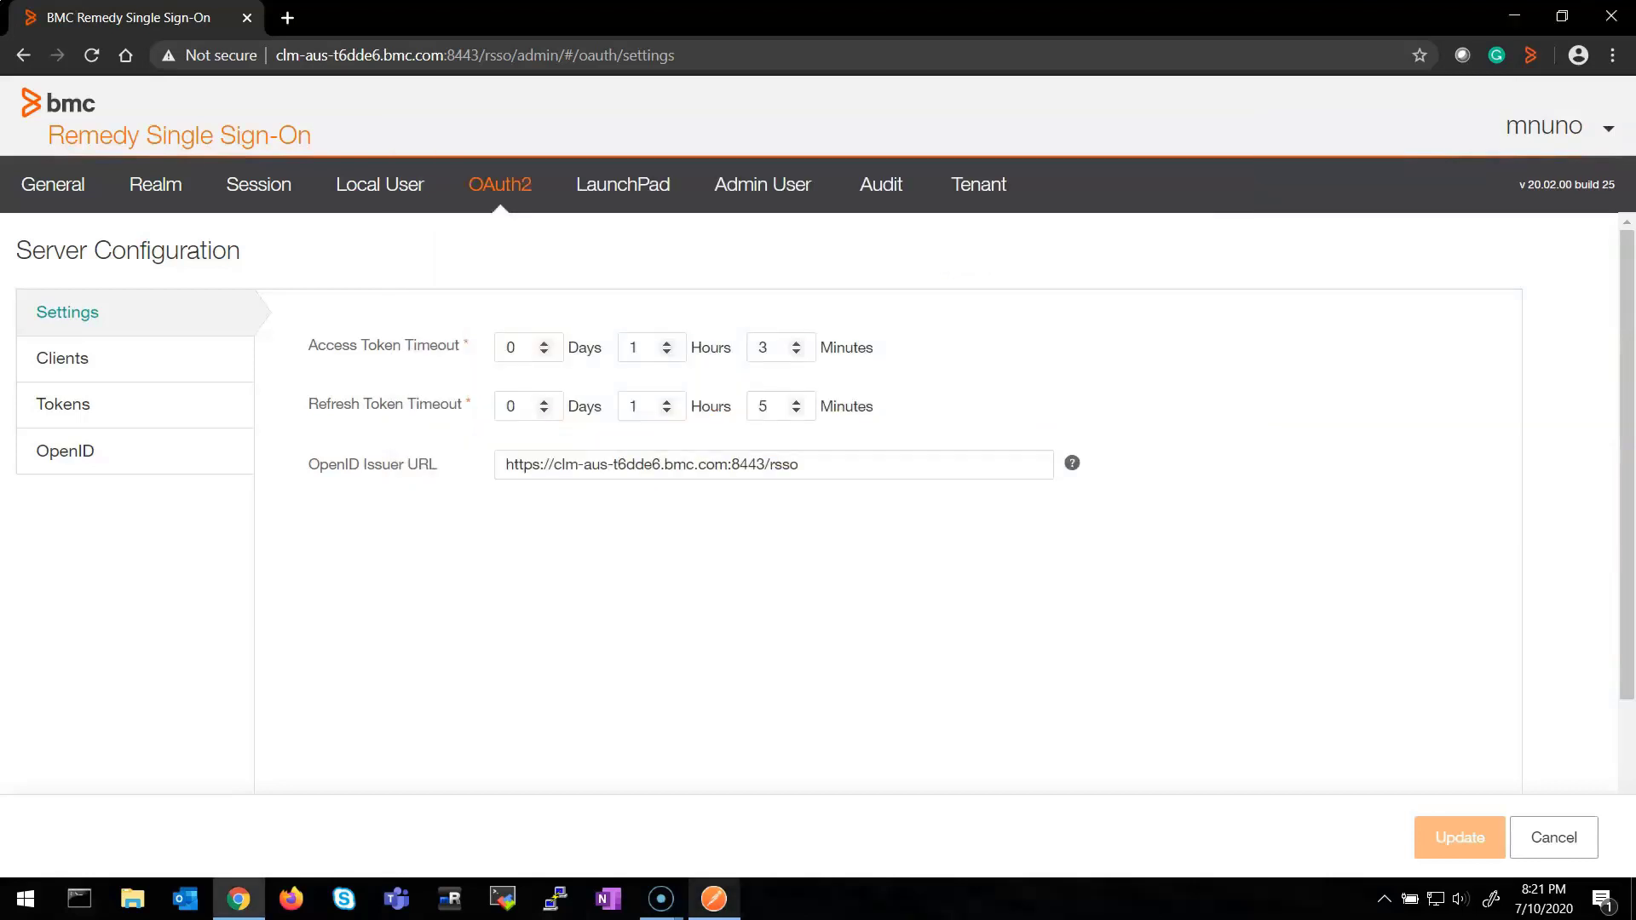
pyautogui.click(714, 898)
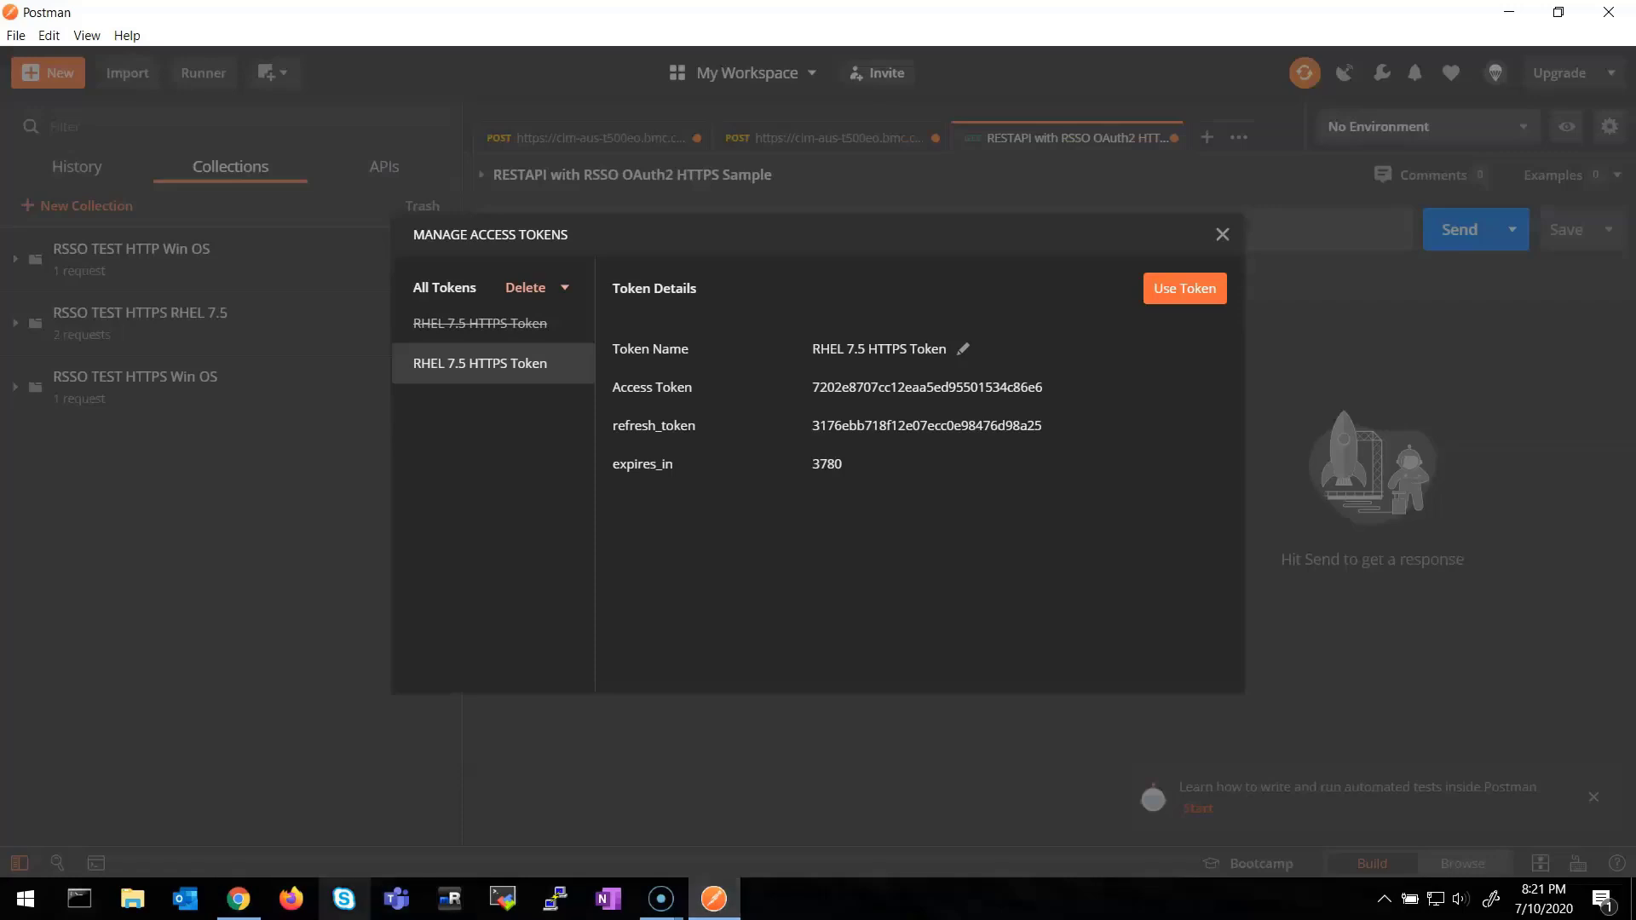
# Verify the issued token in RSSO's OAuth2 Tokens list, then apply the RHEL 7.5 HTTPS Token
pyautogui.click(239, 899)
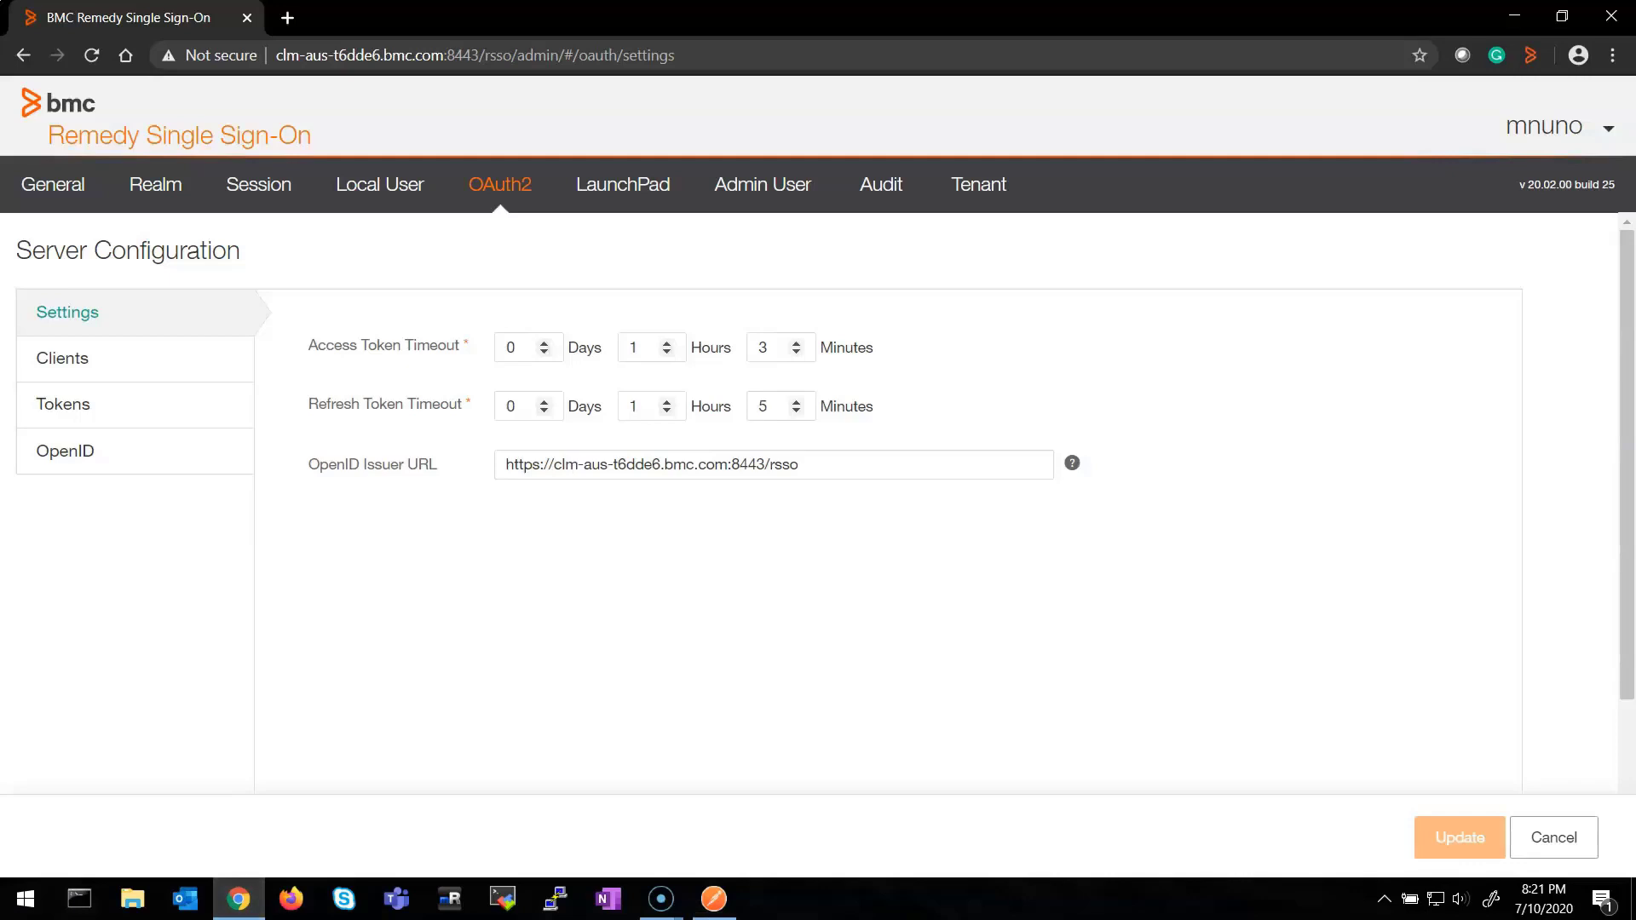
pyautogui.click(63, 404)
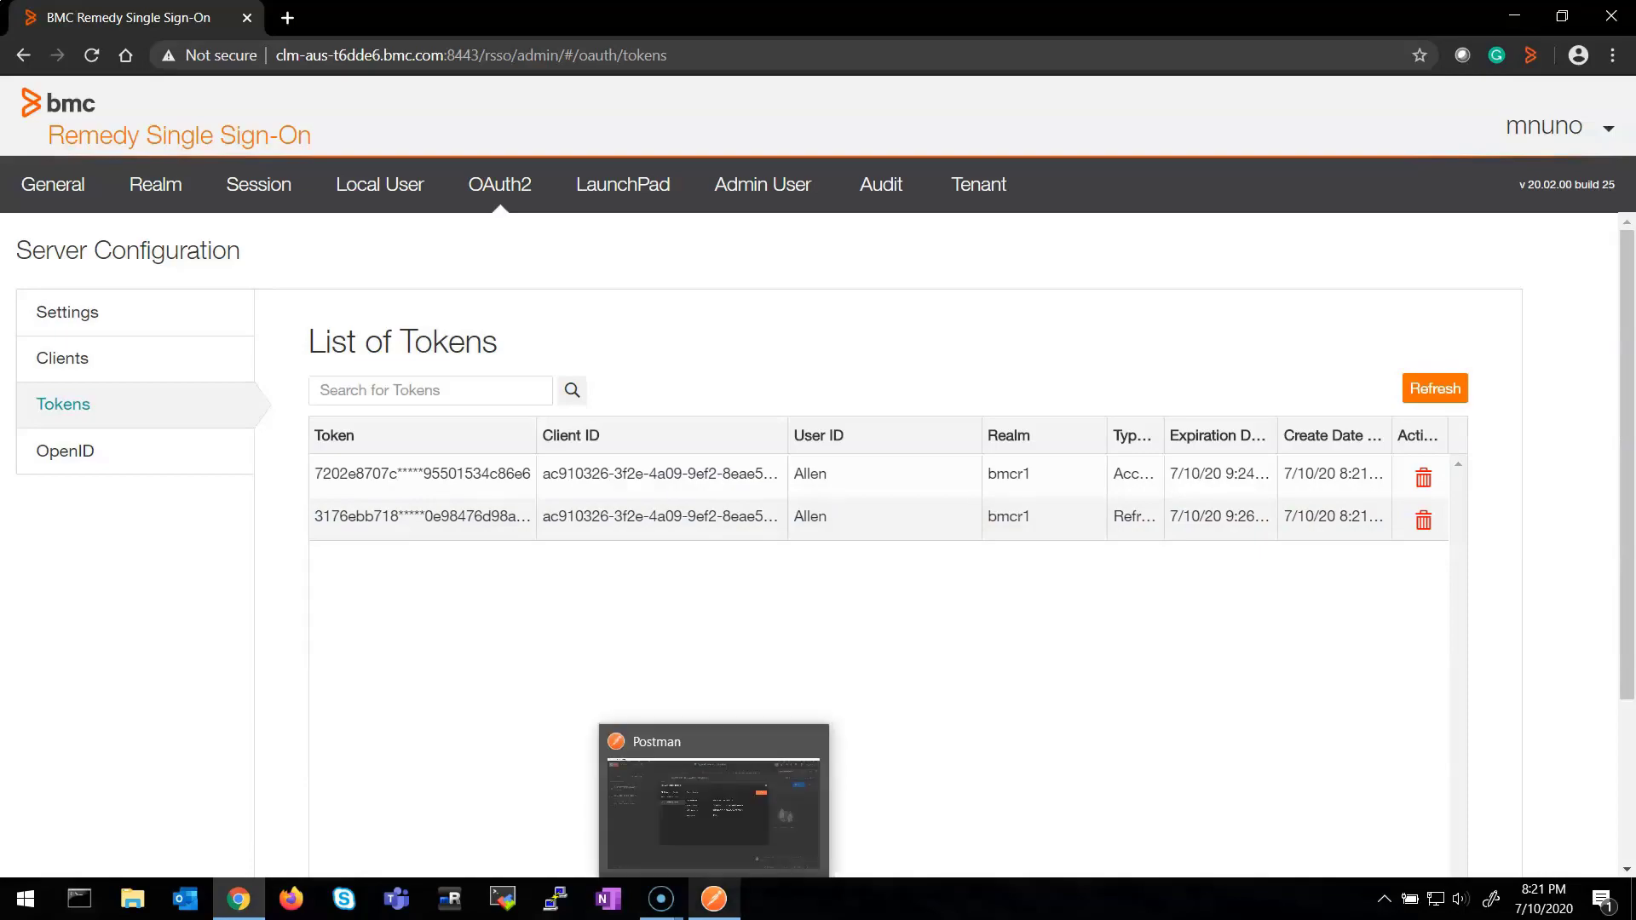
pyautogui.click(714, 899)
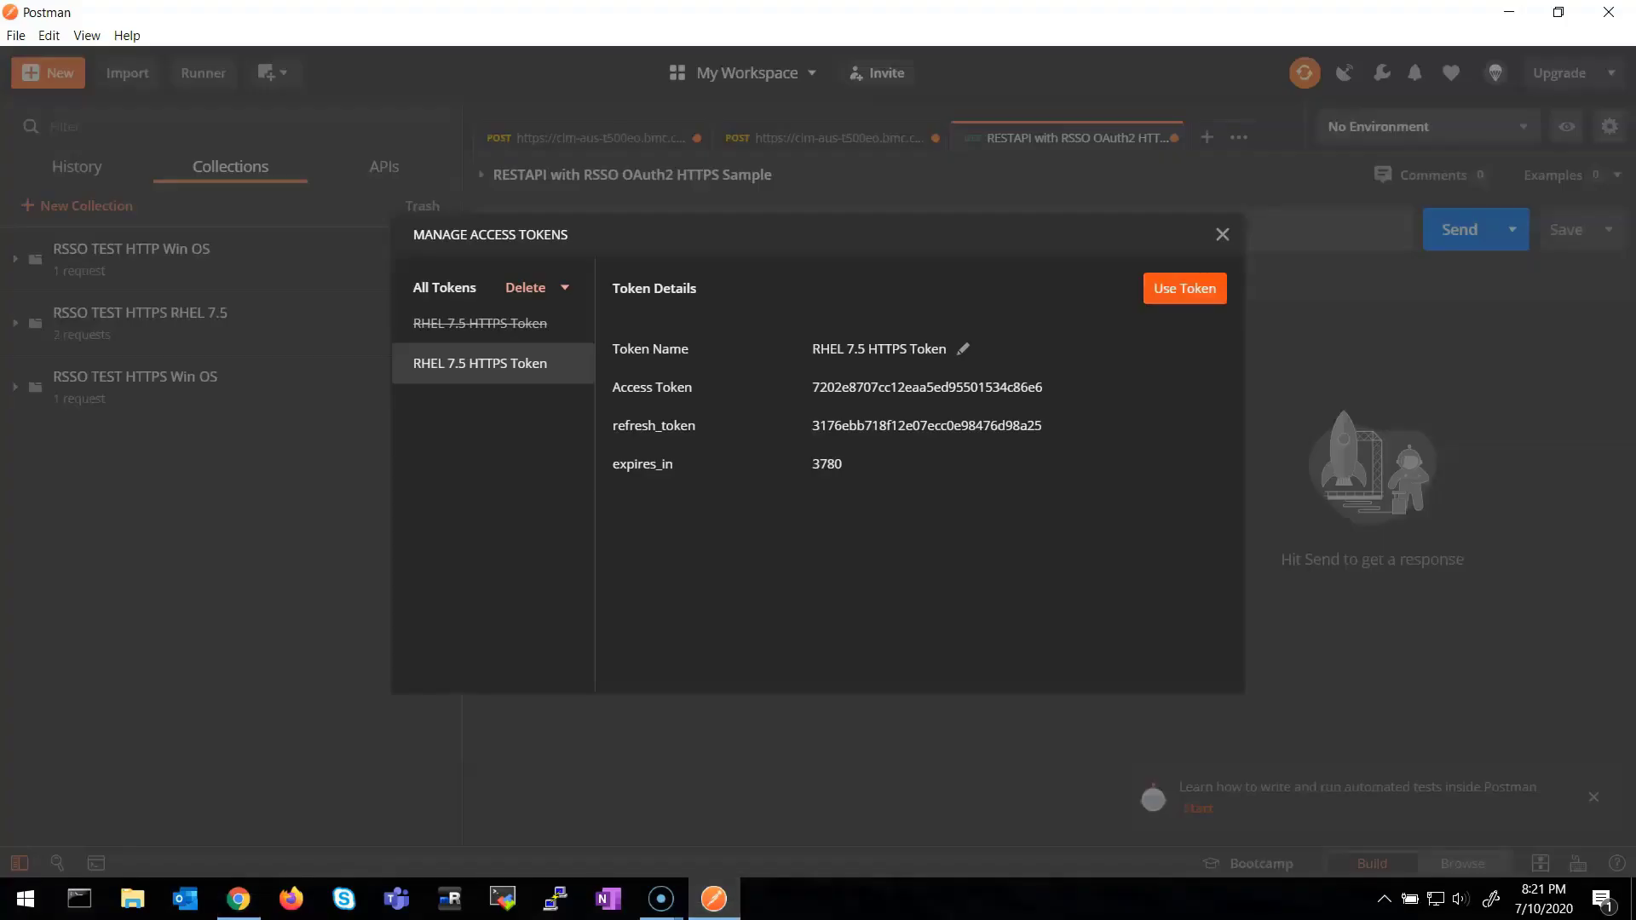
pyautogui.click(1184, 288)
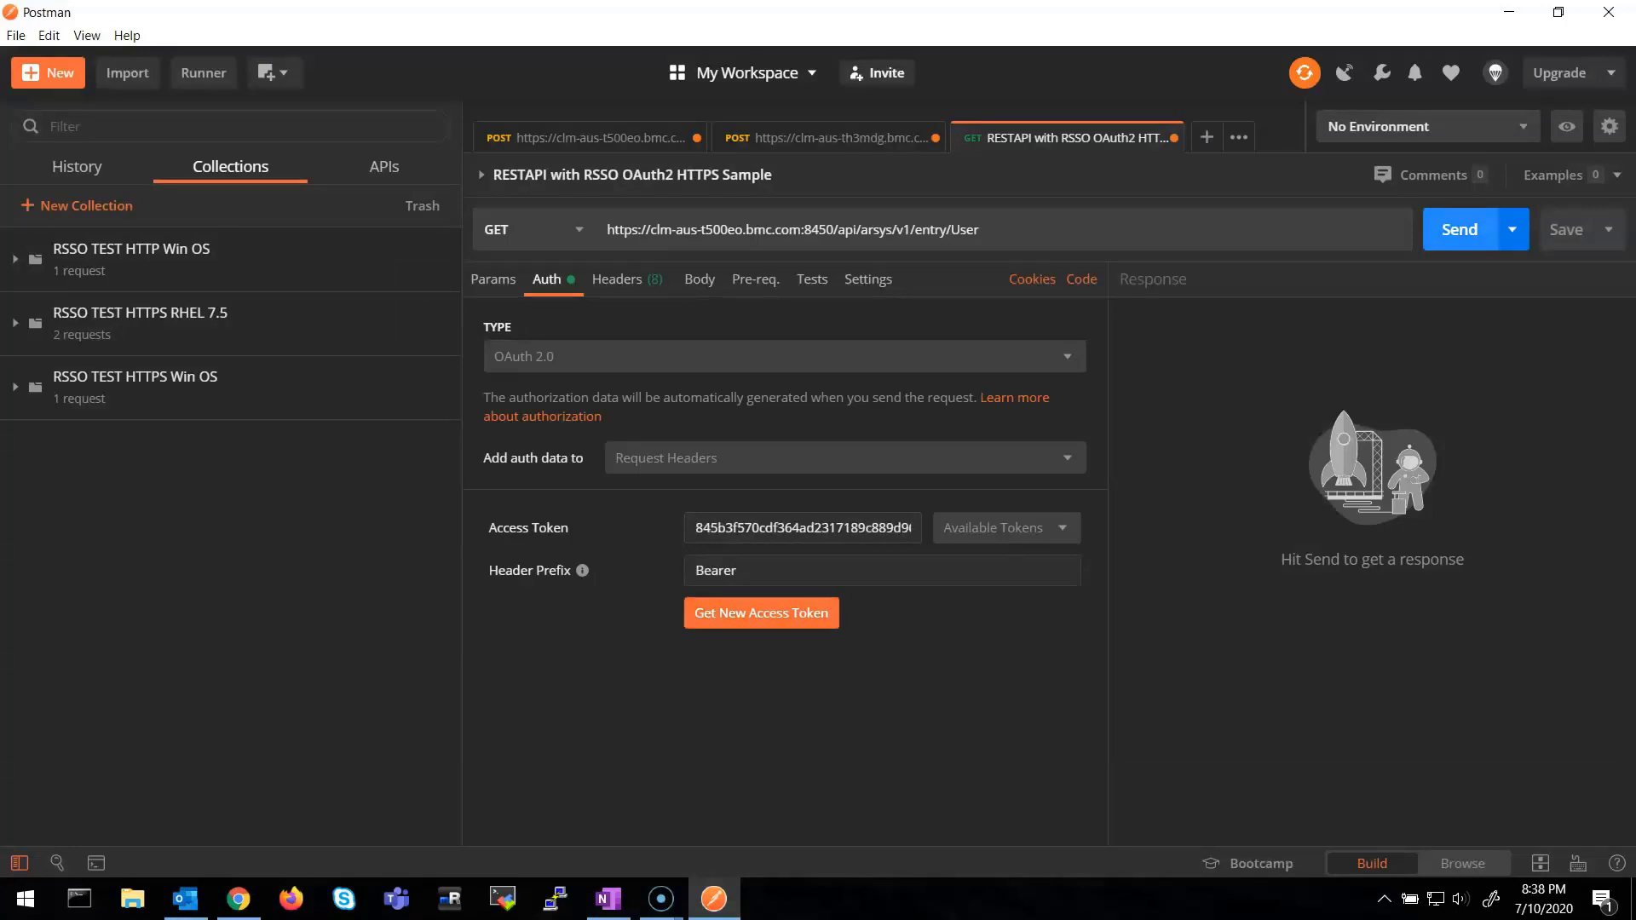
# Send the GET User request and review the 200 OK JSON user entries, including Administrator
pyautogui.click(1459, 229)
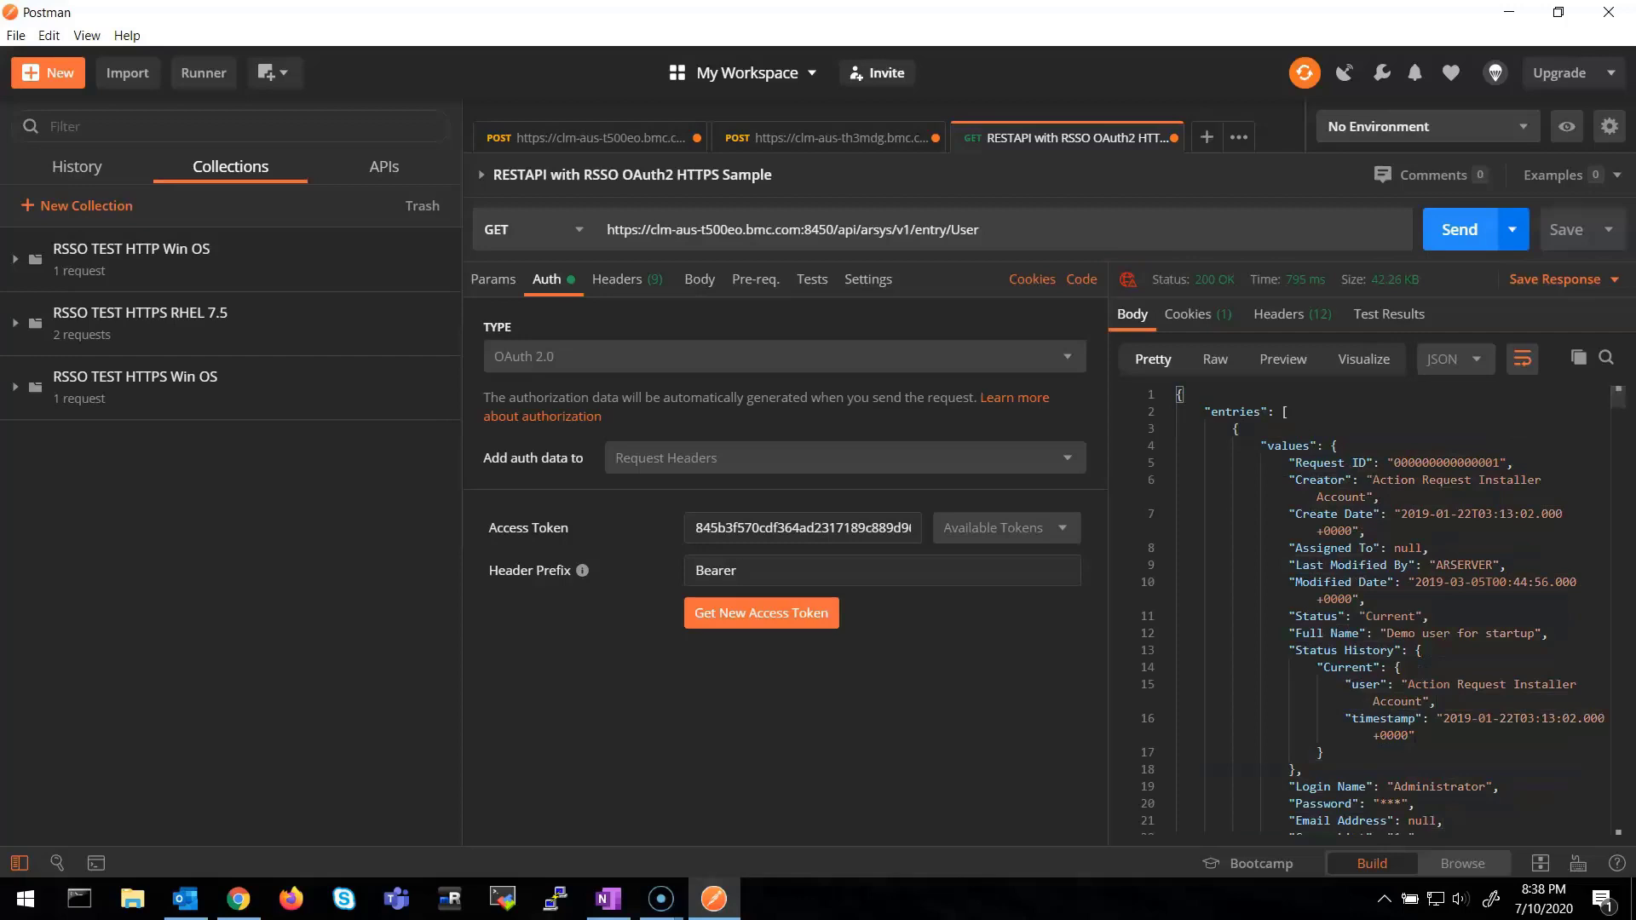
pyautogui.scroll(-3, 1370, 609)
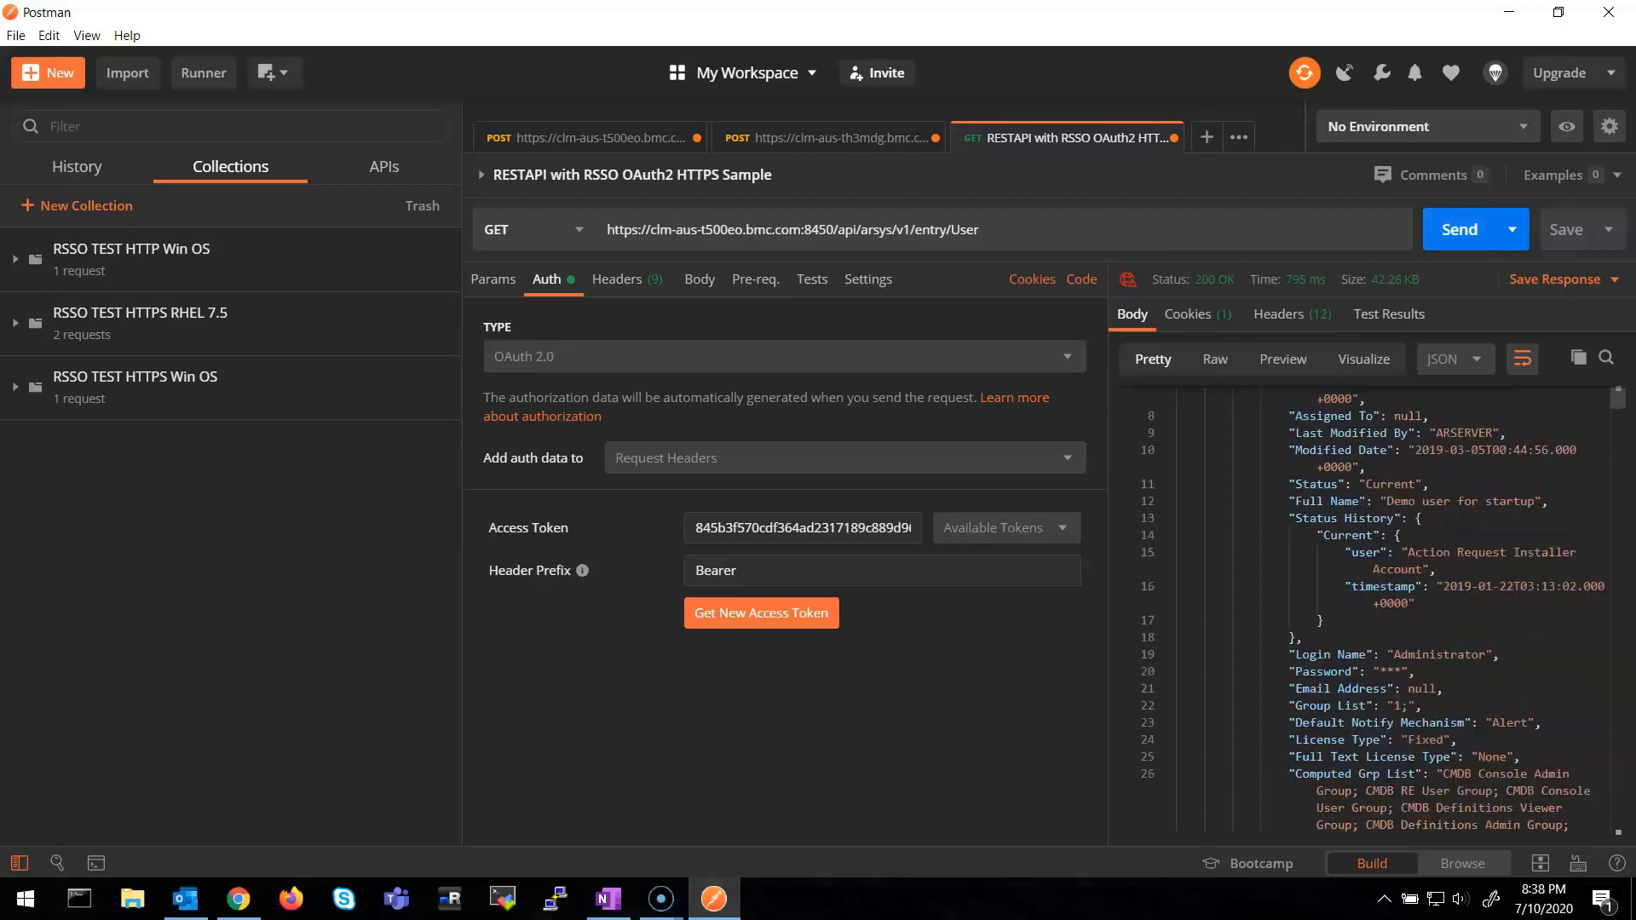
pyautogui.scroll(-3, 1370, 608)
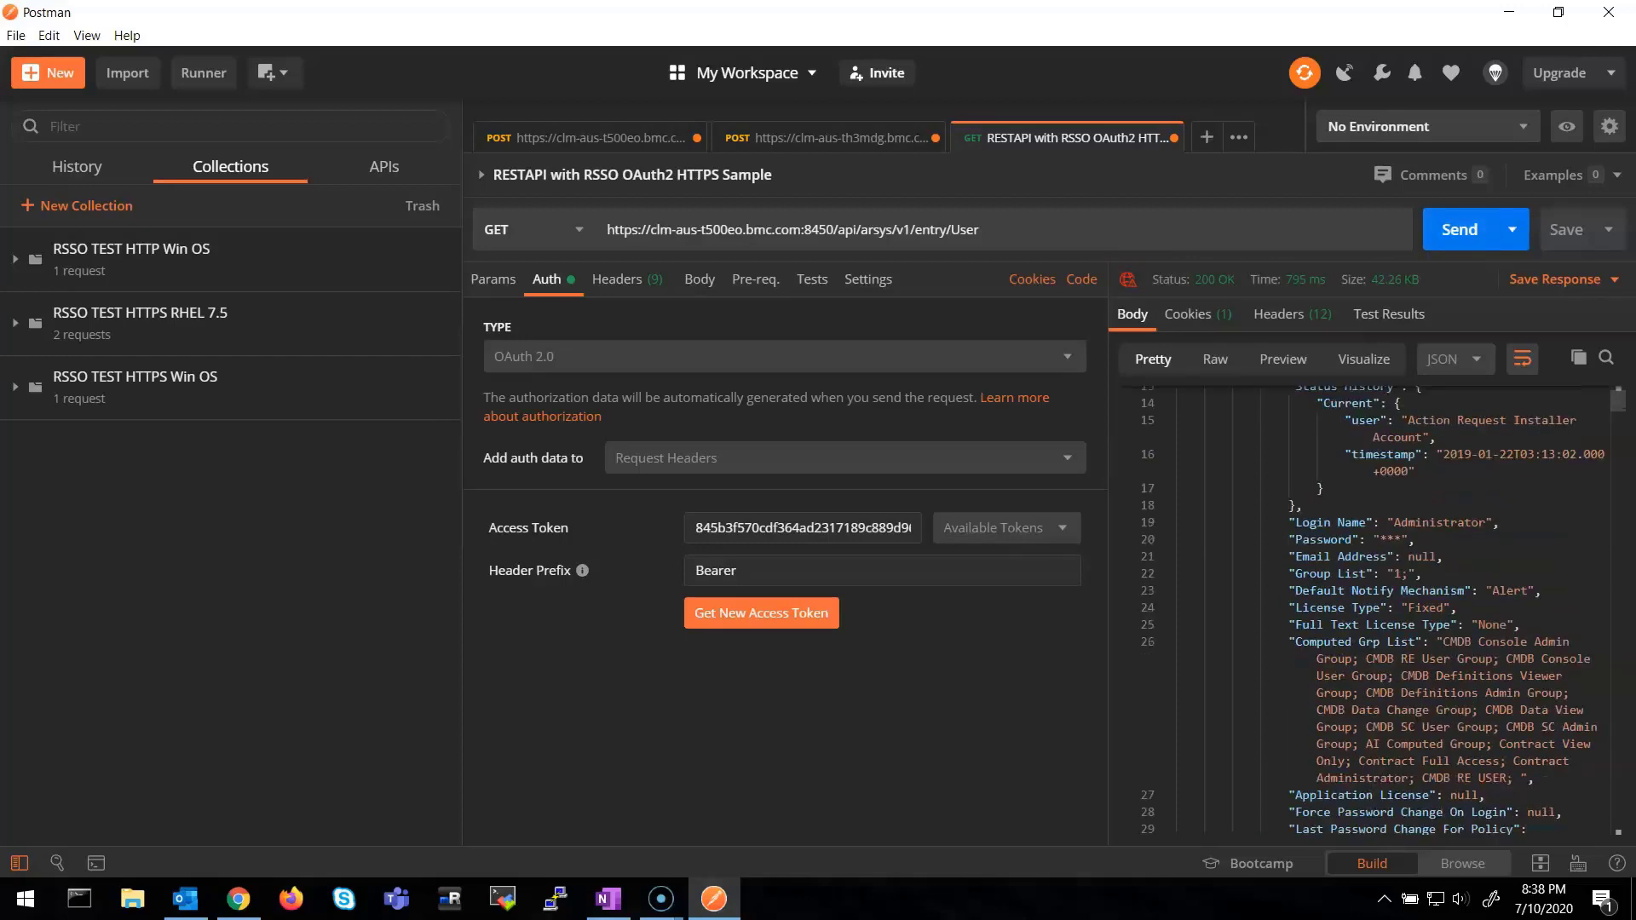
pyautogui.scroll(-12, 1370, 608)
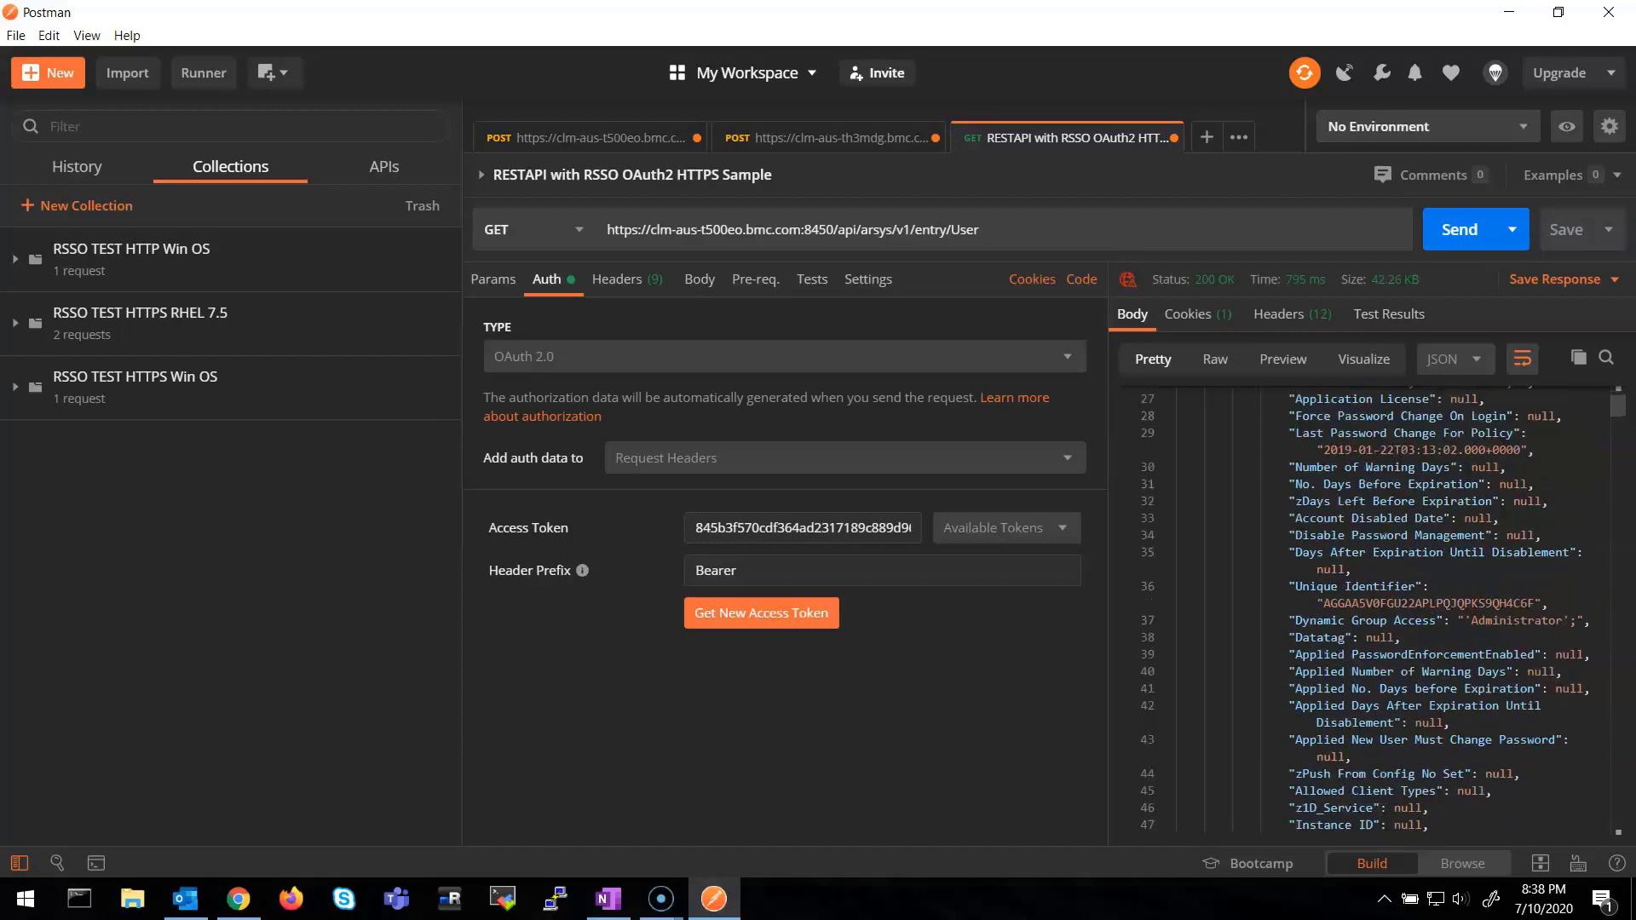